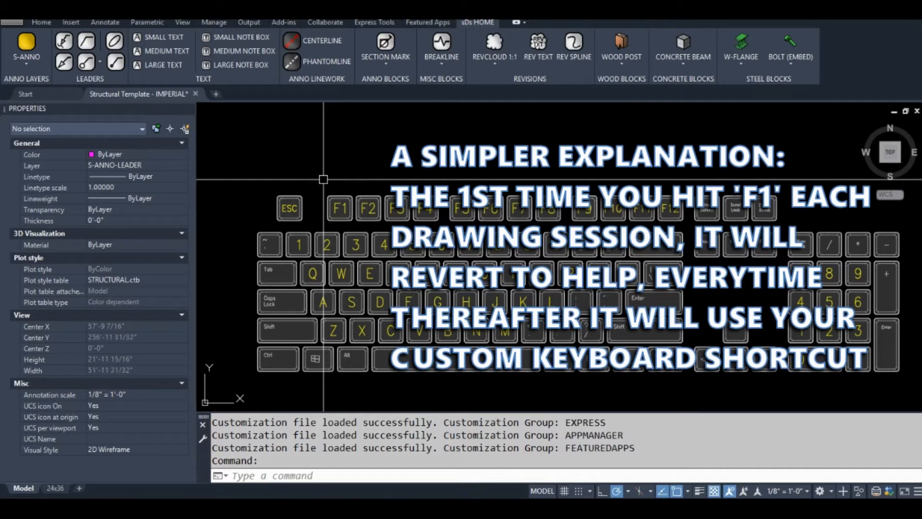
Open the Customize User Interface editor with the CUI command.
middle_click_drag(358, 179, 315, 162)
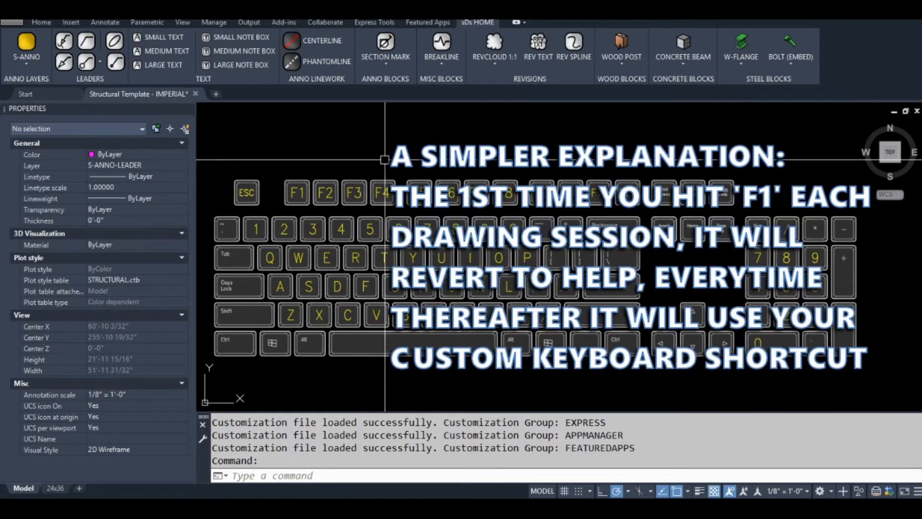
middle_click_drag(393, 159, 410, 163)
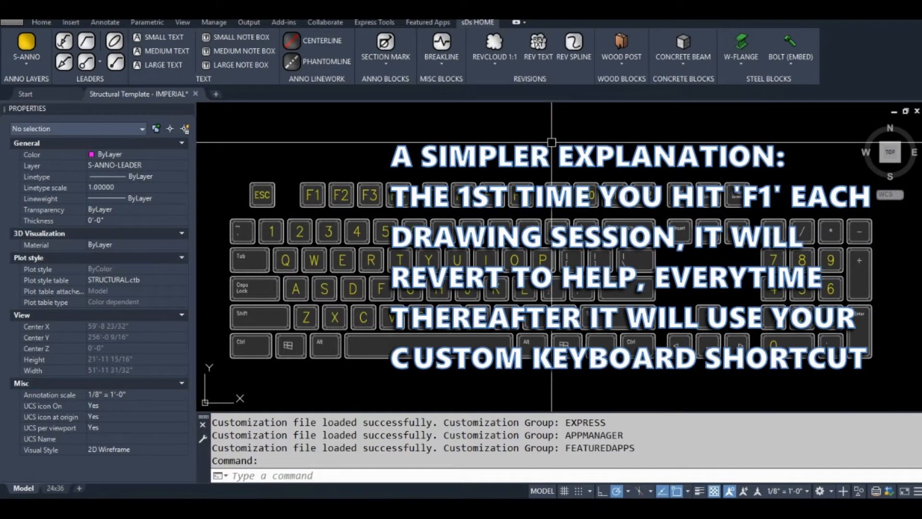
type("CUI")
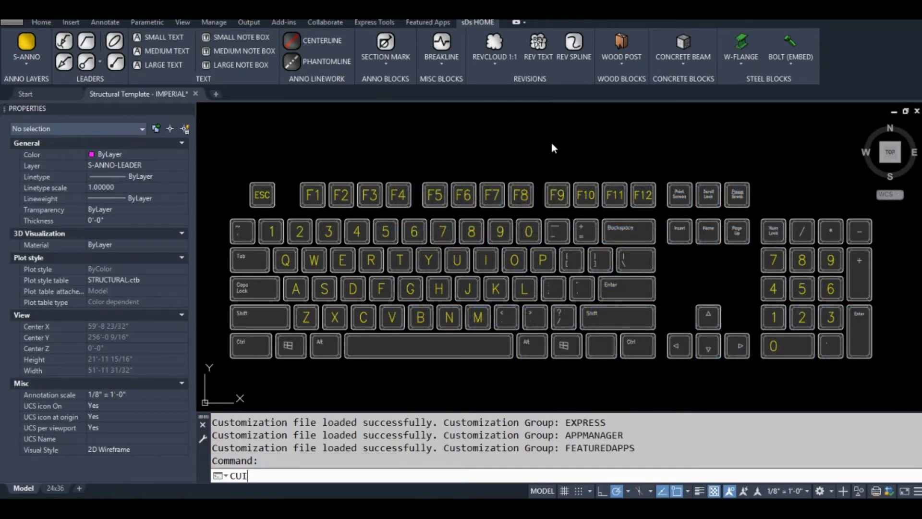
key("Return")
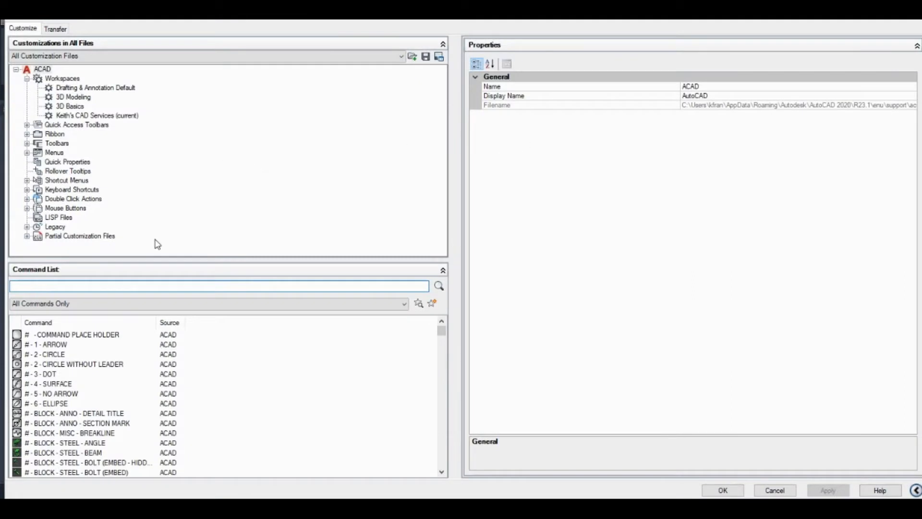
Create a new blank command in the command list and select it.
left_click(93, 335)
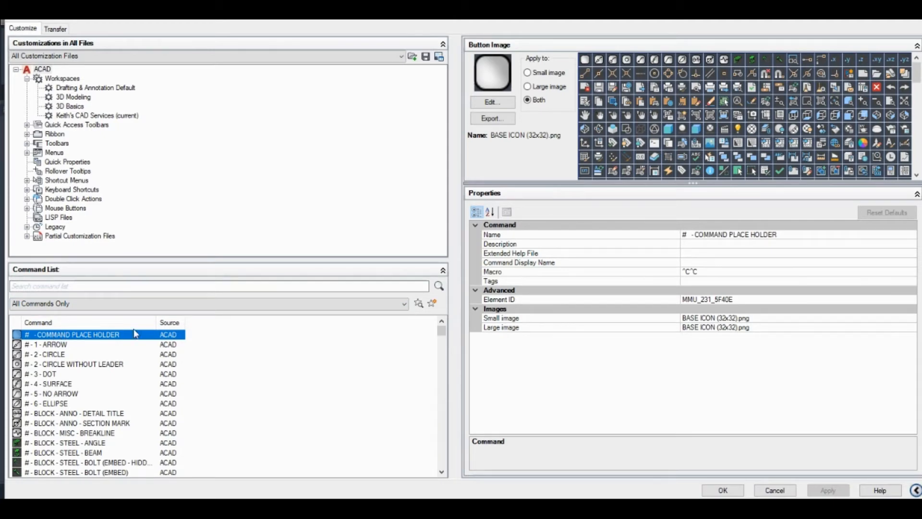
left_click(433, 304)
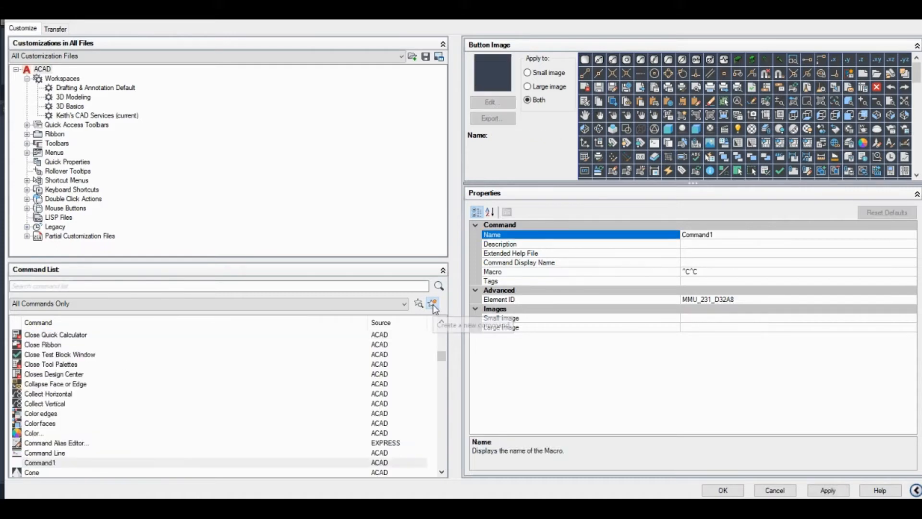
left_click(40, 463)
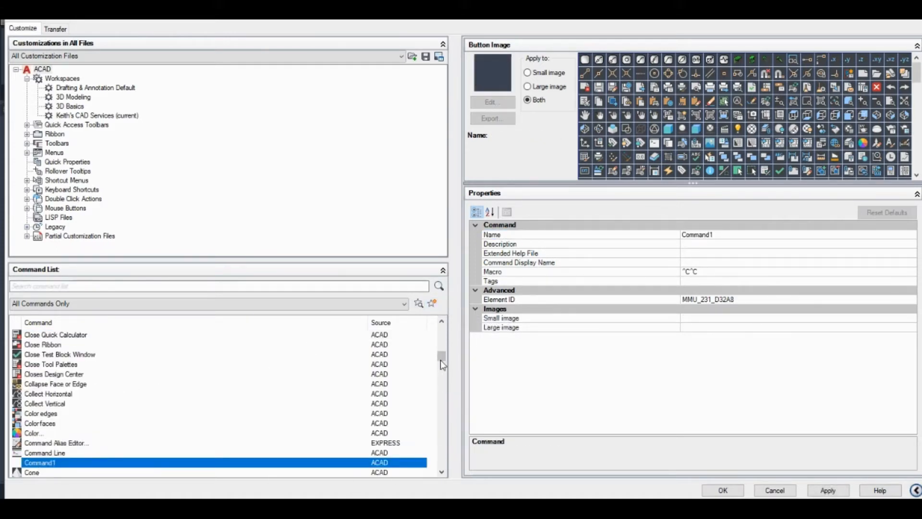
Duplicate the "# - COMMAND PLACE HOLDER" command in the command list.
left_click_drag(442, 357, 441, 330)
left_click(97, 335)
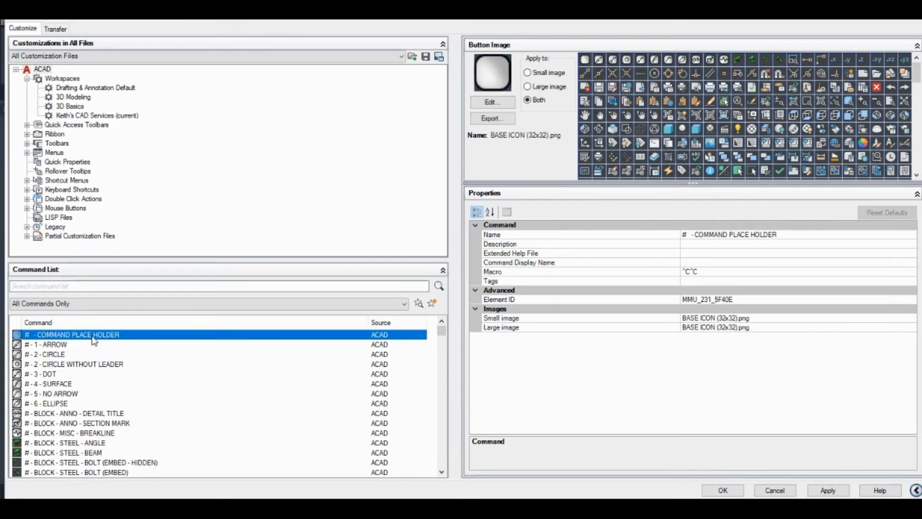
right_click(58, 337)
left_click(106, 399)
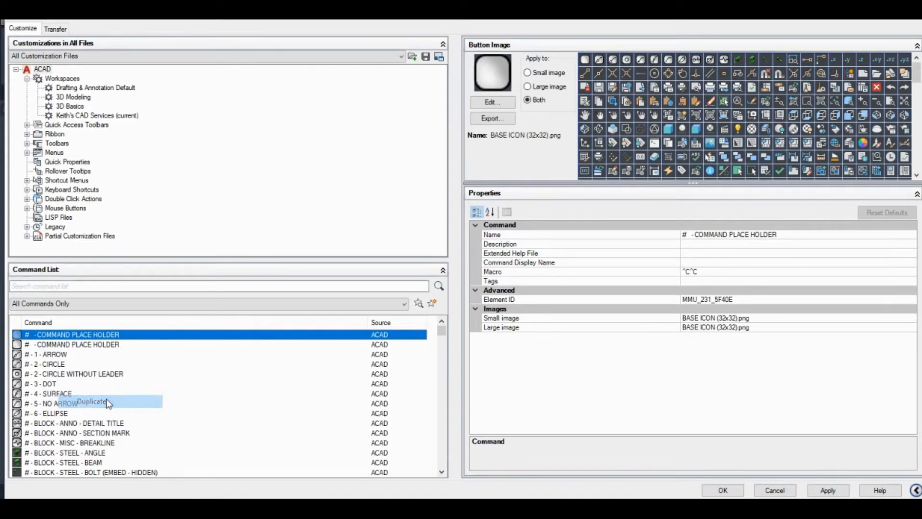
Rename the duplicated placeholder command as "## - REGENALL (F1)" and select it in the command list.
left_click(73, 345)
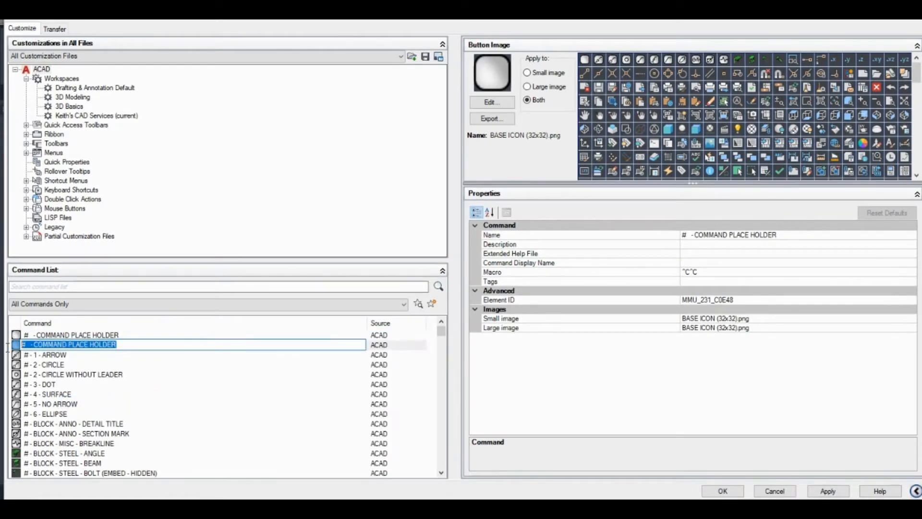
type("## -")
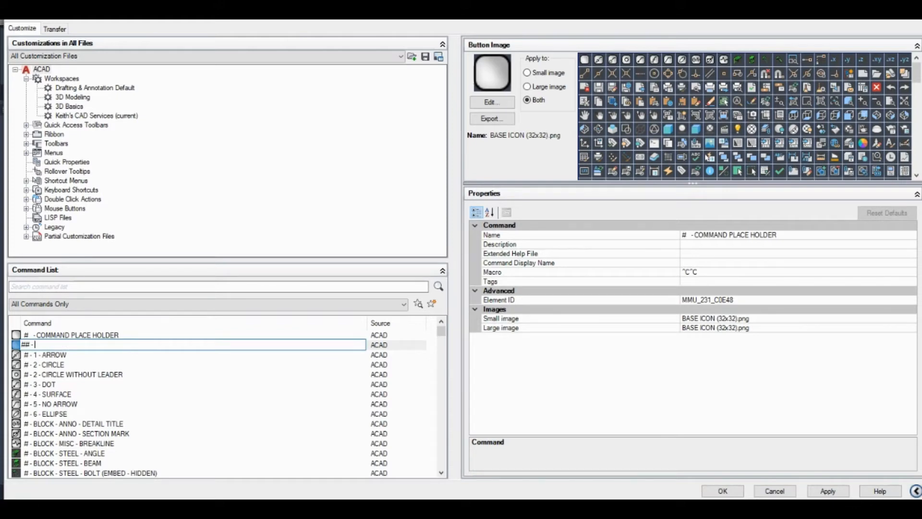
type(" REGENALL (F1")
left_click(48, 374)
left_click(66, 463)
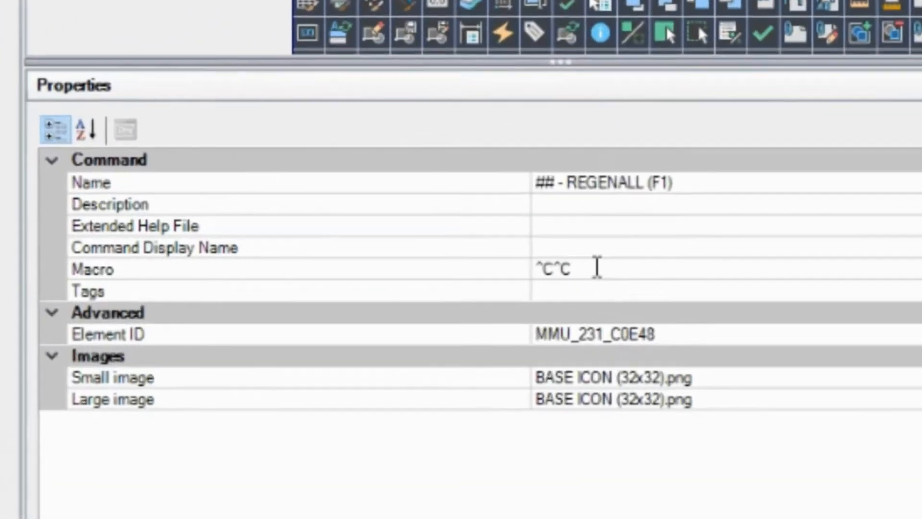
Set the macro of the "## - REGENALL (F1)" command to ^C^CREGENALL;.
left_click(596, 267)
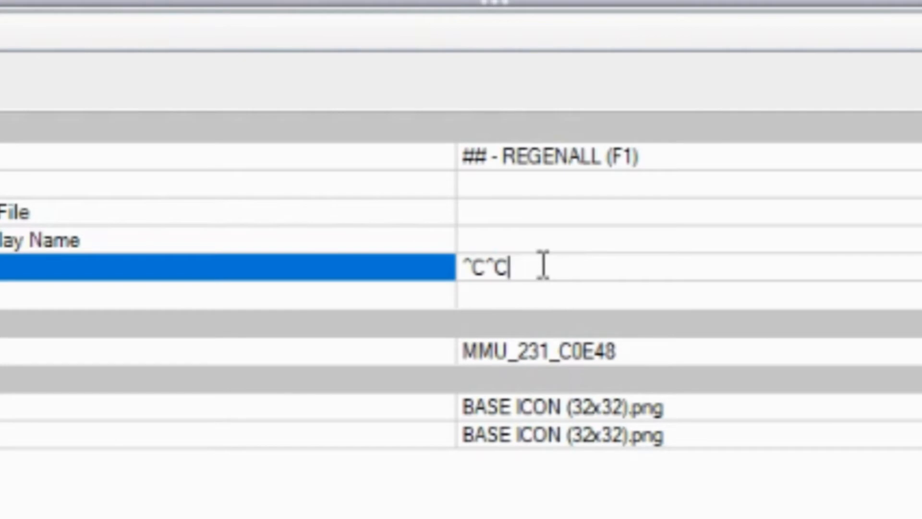
type("REGEN")
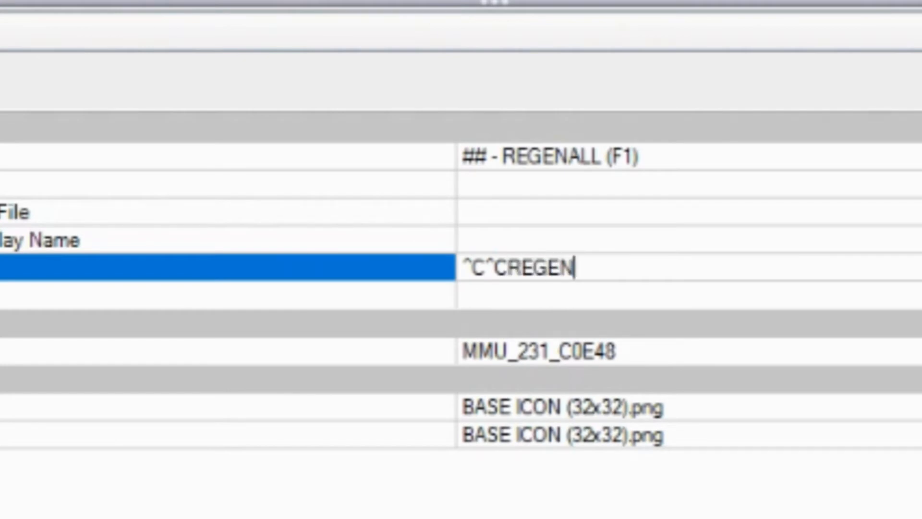
type("ALL")
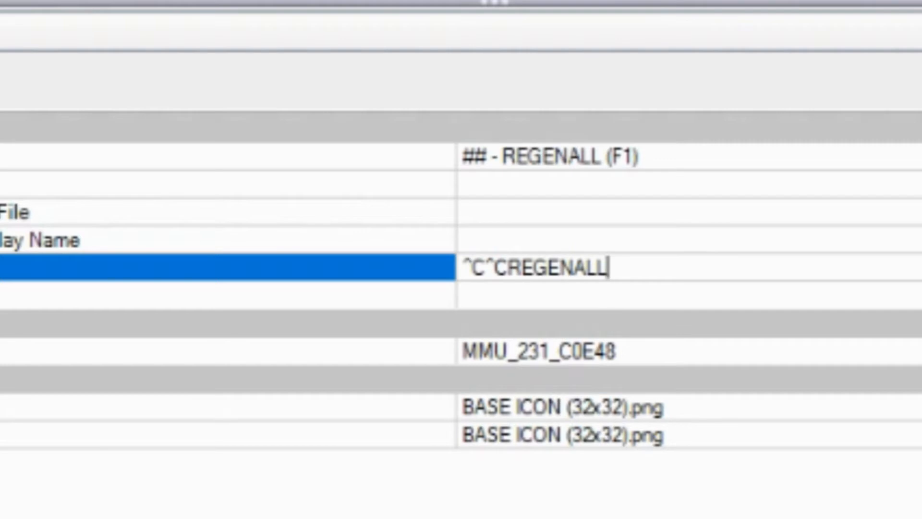
type(";")
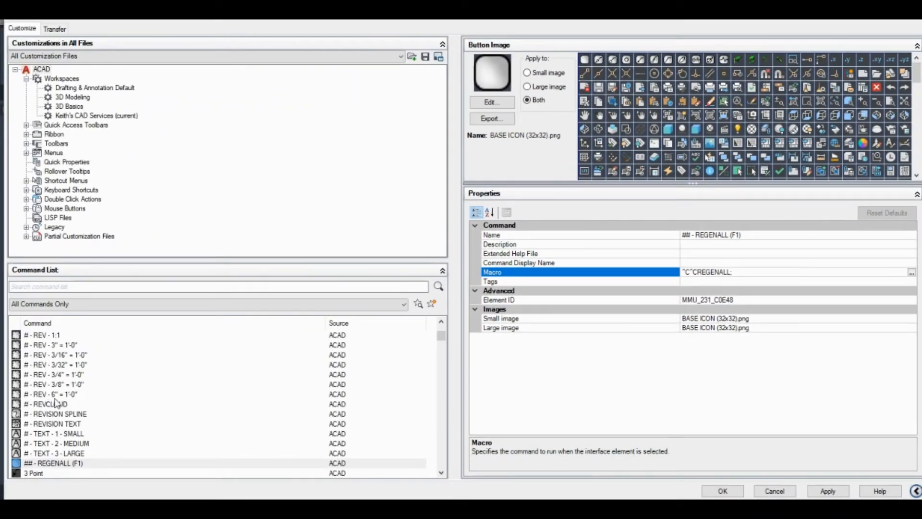
Copy the "## - REGENALL (F1)" command from the command list.
left_click(55, 404)
left_click(69, 463)
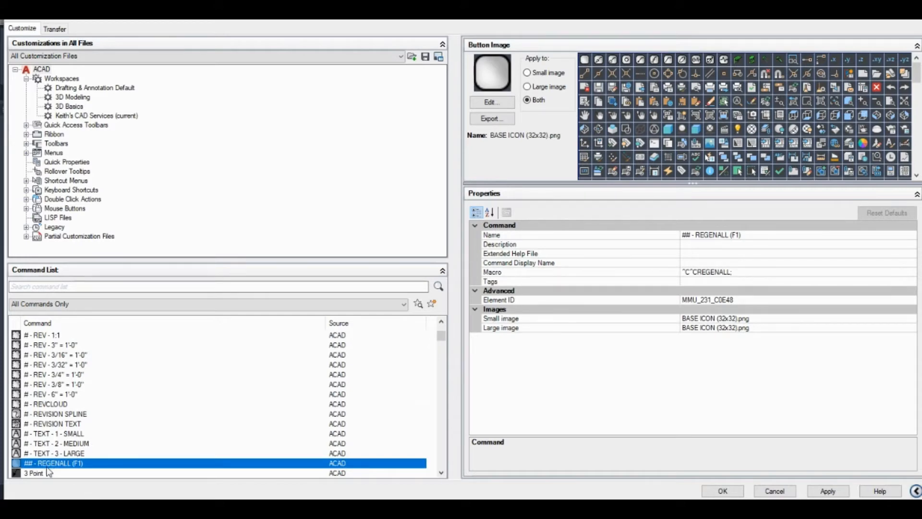
right_click(57, 467)
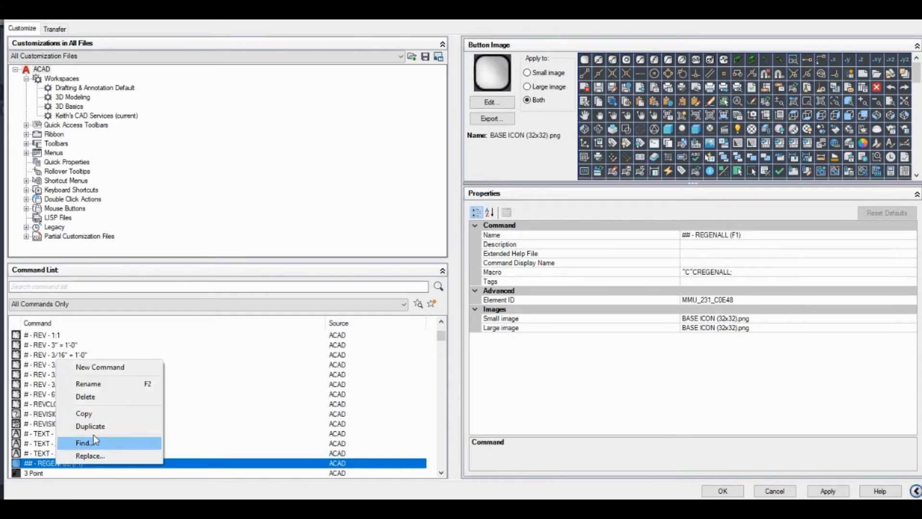
left_click(108, 414)
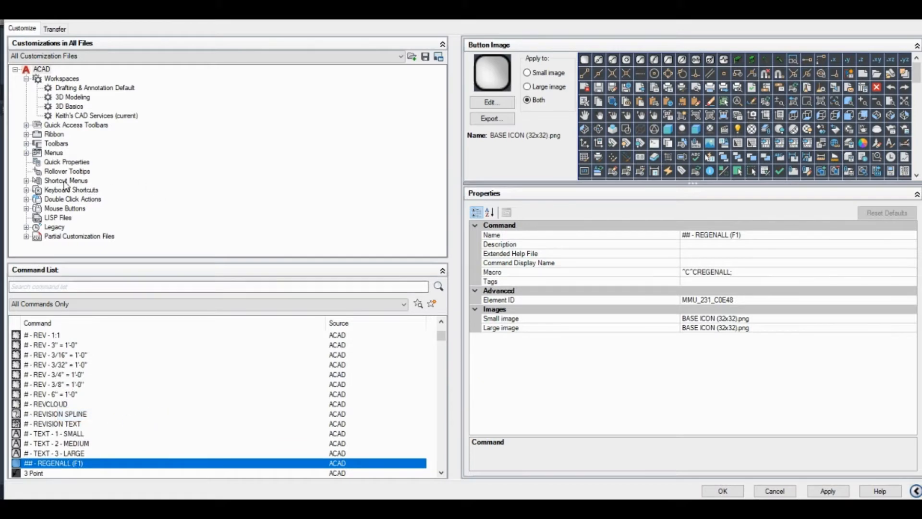
left_click(37, 181)
left_click(26, 181)
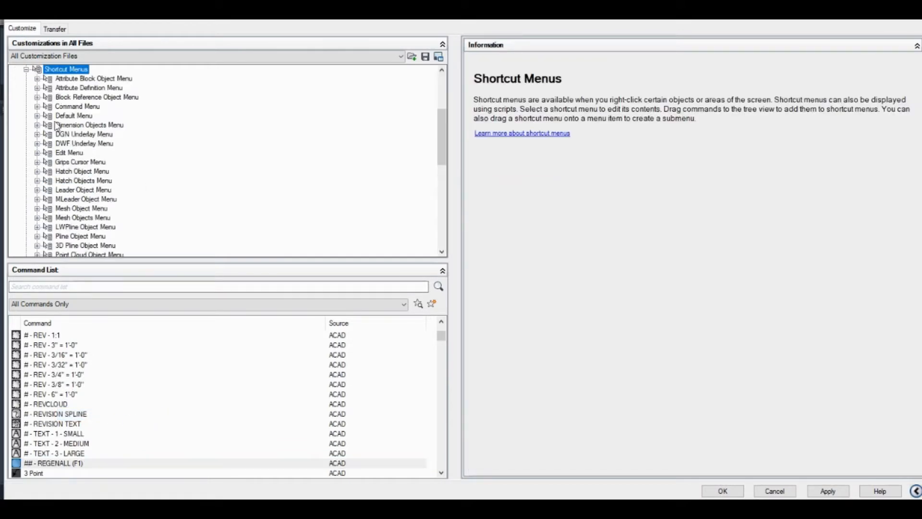
scroll(28, 111, "up", 1)
left_click(26, 97)
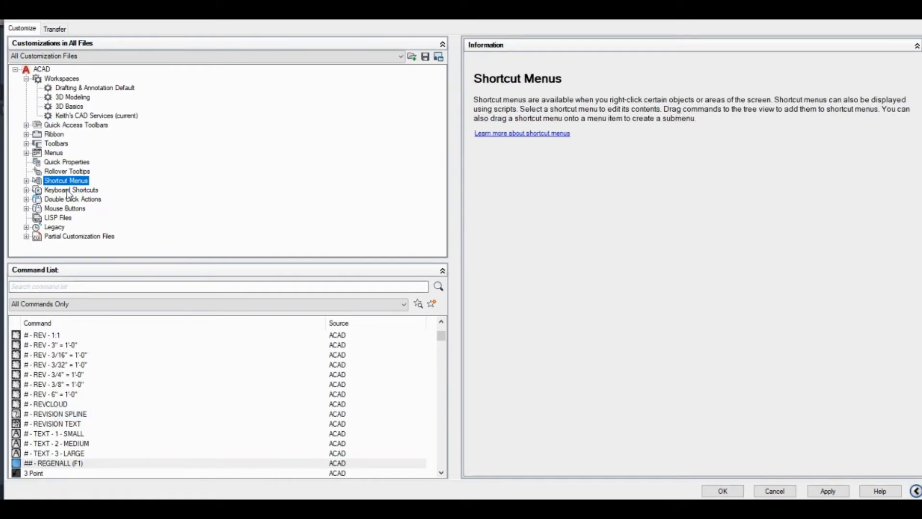
Paste the copied command into Shortcut Keys under Keyboard Shortcuts.
left_click(27, 190)
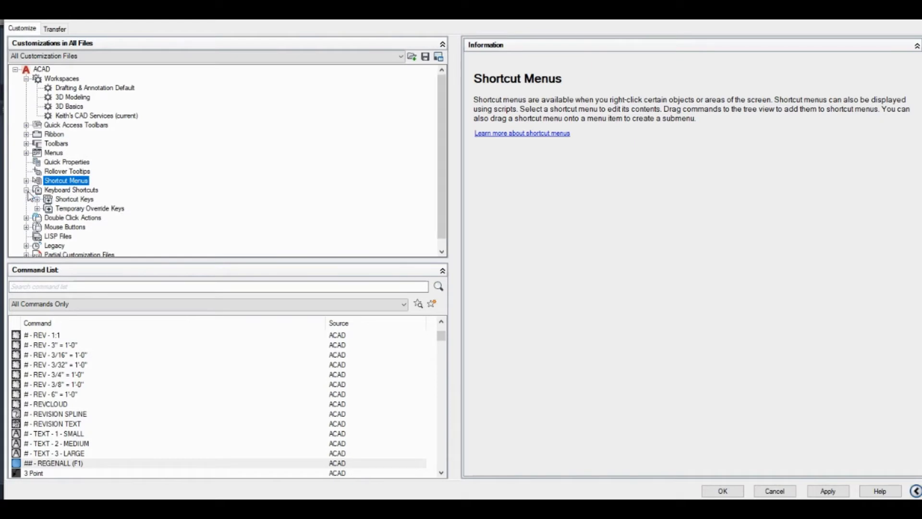
left_click(60, 199)
left_click(38, 199)
scroll(76, 161, "up", 1)
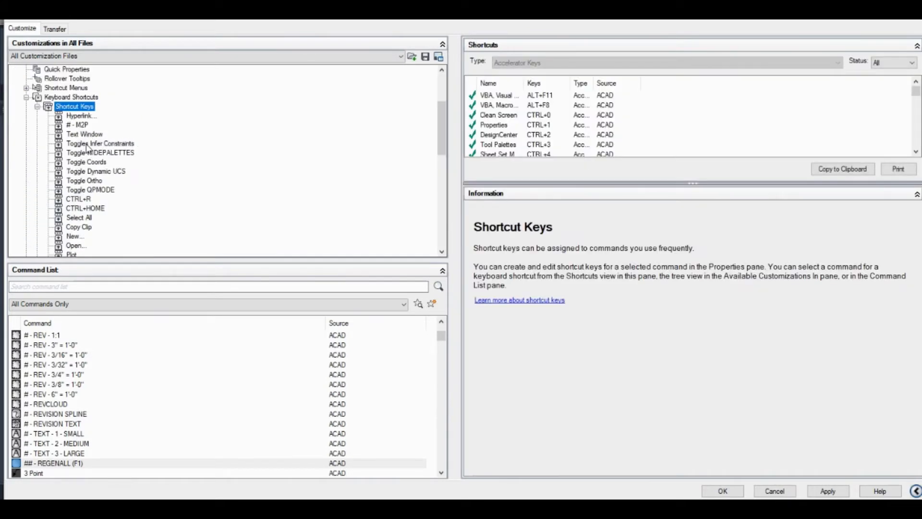
right_click(83, 109)
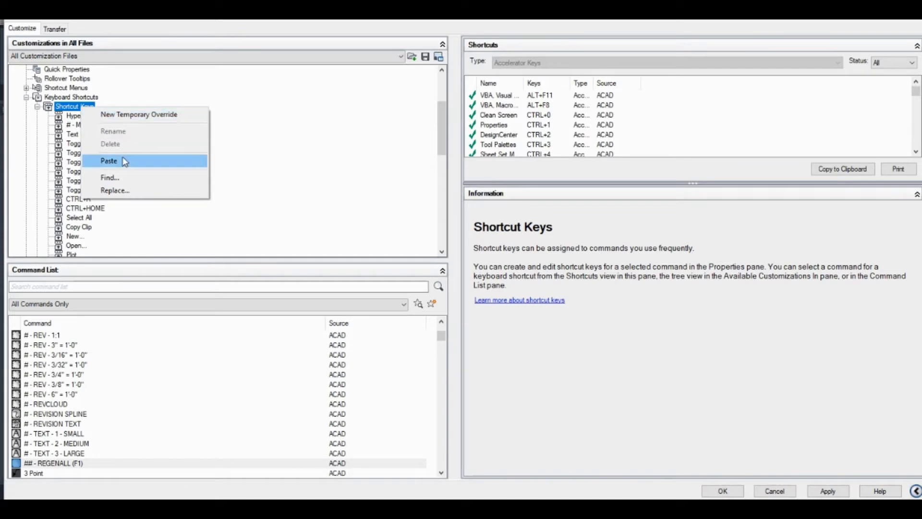
left_click(122, 161)
Assign F1 as the shortcut key for the pasted "## - REGENALL (F1)" entry, apply the customization and close the editor.
left_click(90, 135)
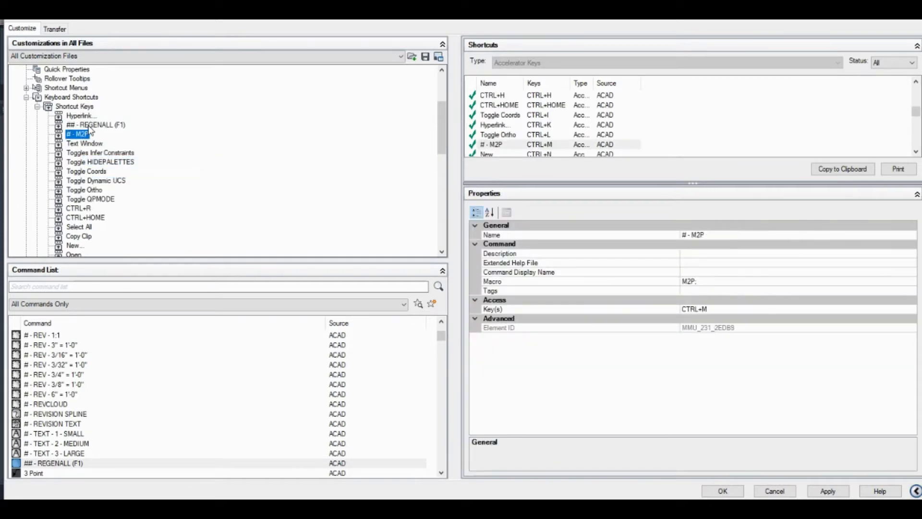
left_click(89, 127)
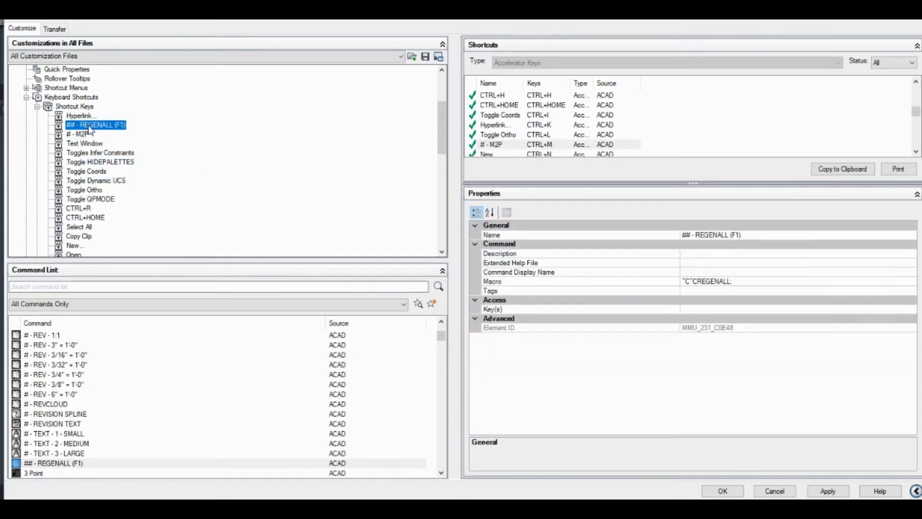
left_click(697, 308)
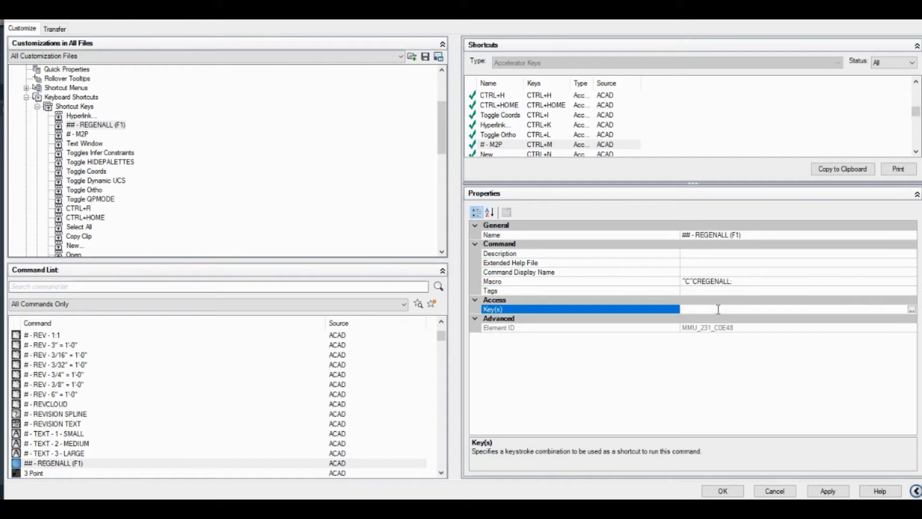
left_click(911, 310)
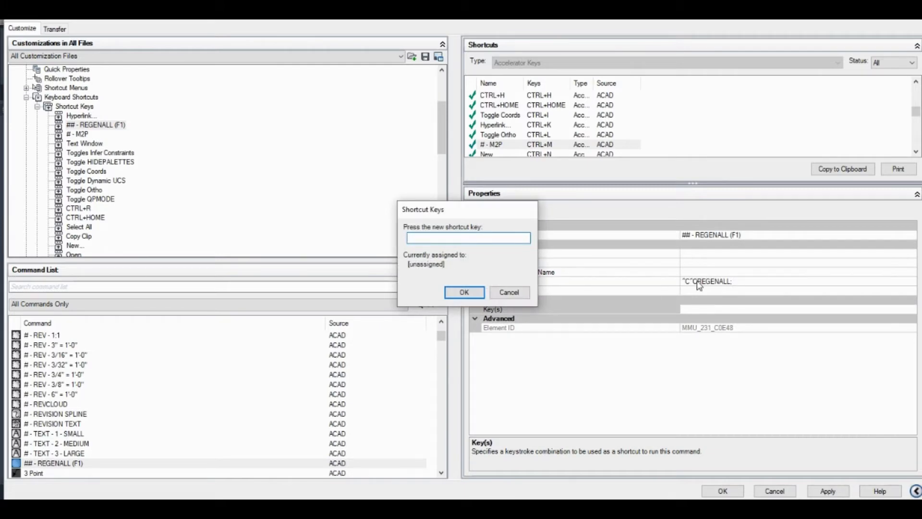
key("shift+F1")
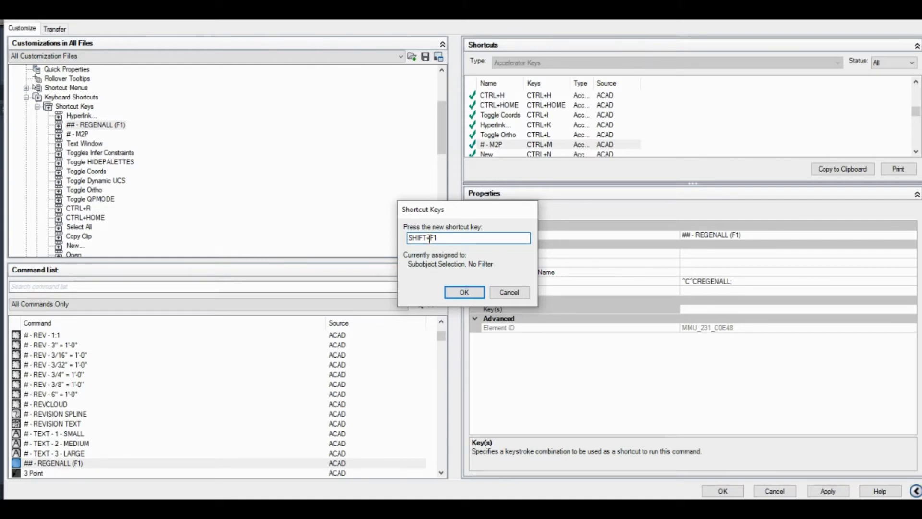
left_click_drag(441, 237, 399, 237)
key("BackSpace")
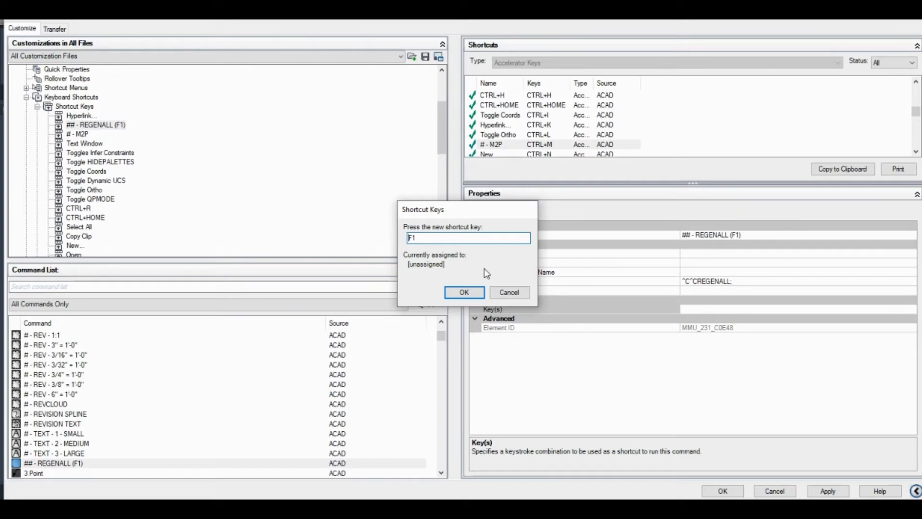
left_click(464, 292)
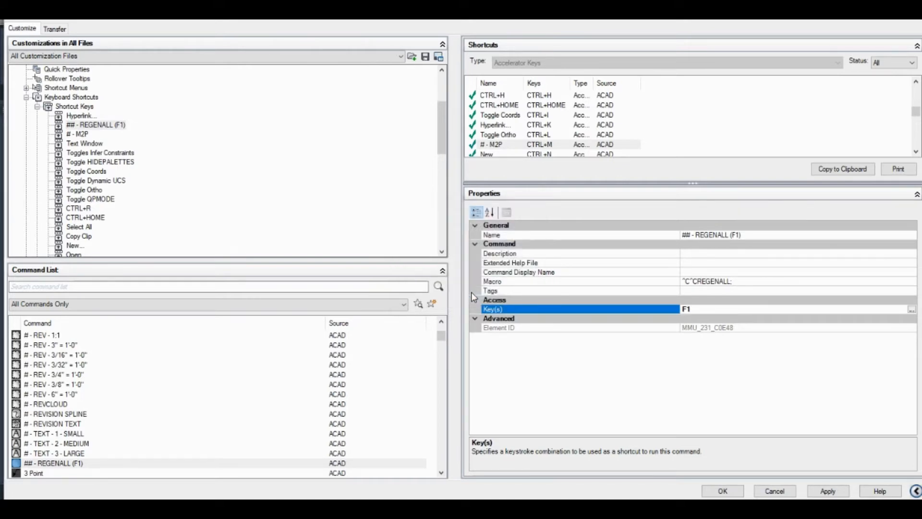
left_click(828, 490)
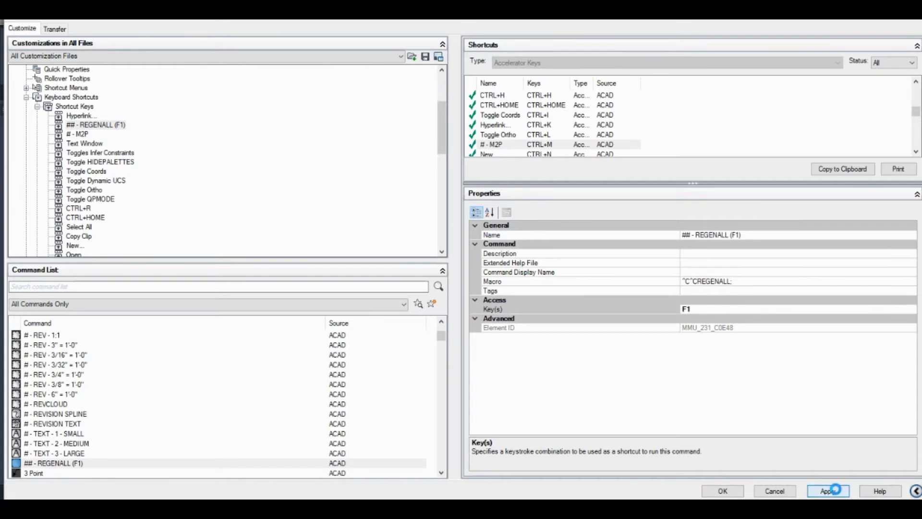
left_click(724, 490)
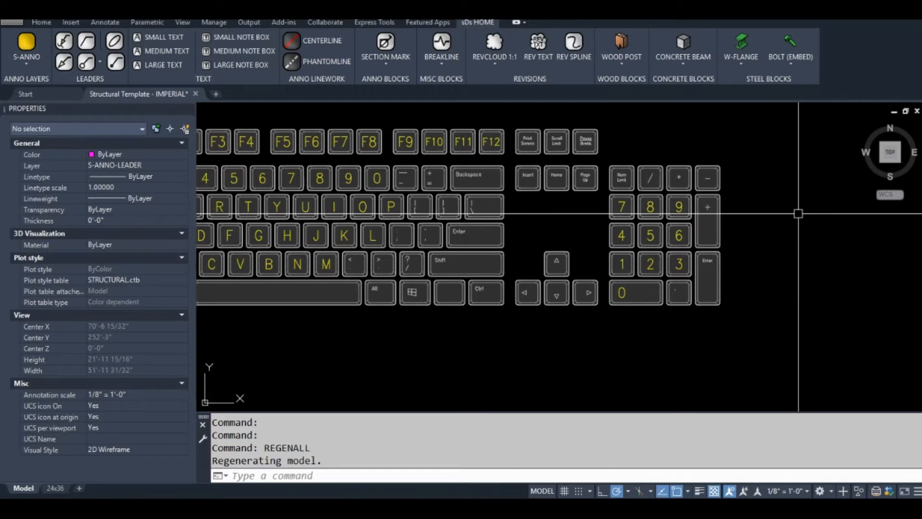
Draw a three-point multileader without text in the empty area below the arrow keys and numeric keypad.
left_click(64, 62)
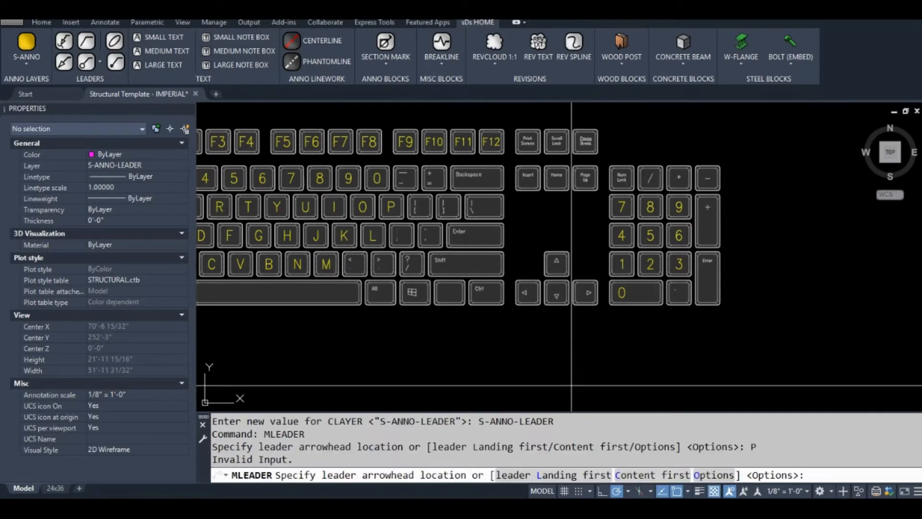
left_click(557, 378)
left_click(609, 344)
left_click(638, 344)
key("Return")
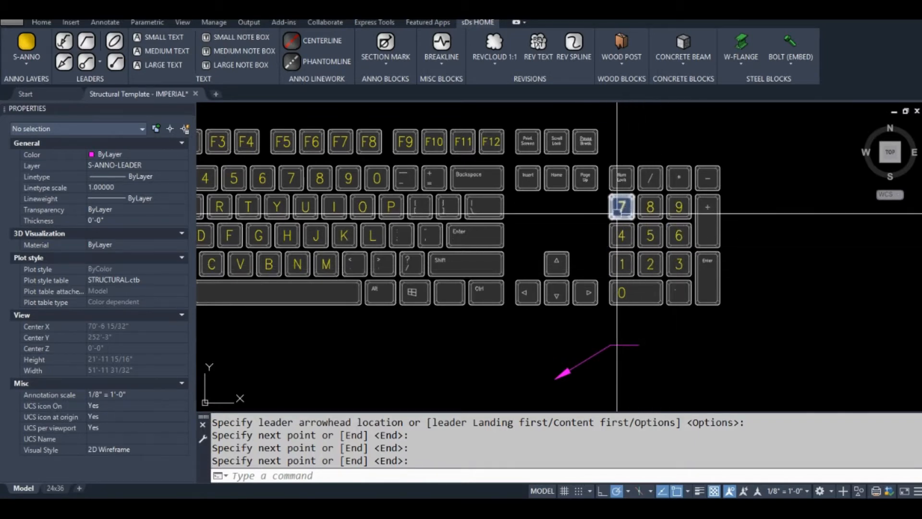
Open the Customize User Interface editor with CUI and expand Keyboard Shortcuts to reach Shortcut Keys.
middle_click_drag(572, 228, 615, 212)
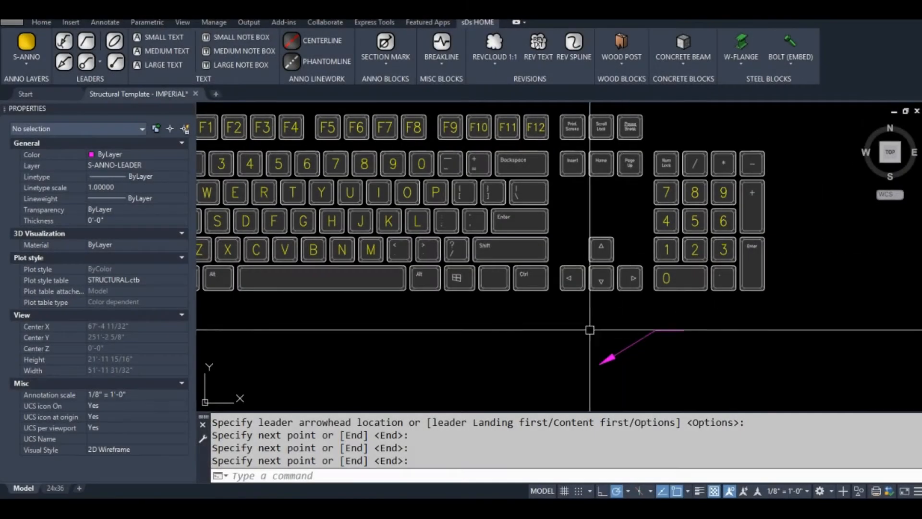
type("CUI")
key("Return")
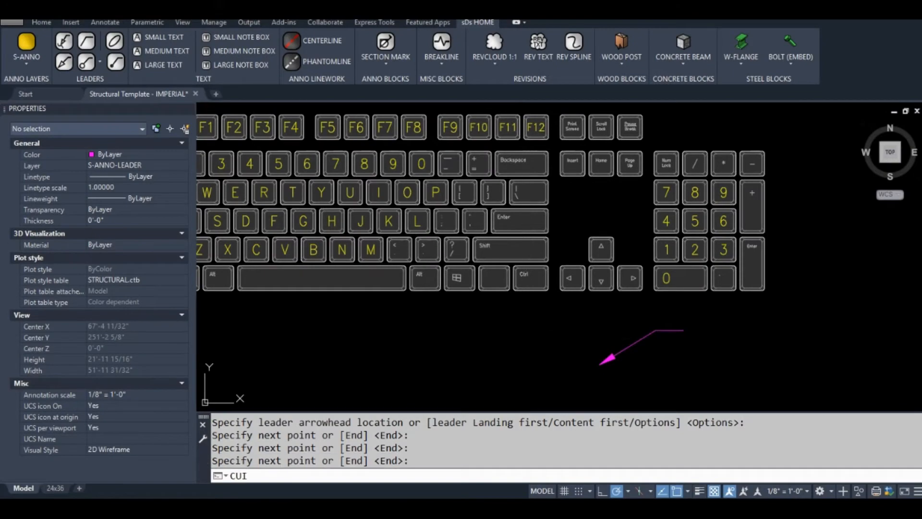
scroll(187, 369, "down", 1)
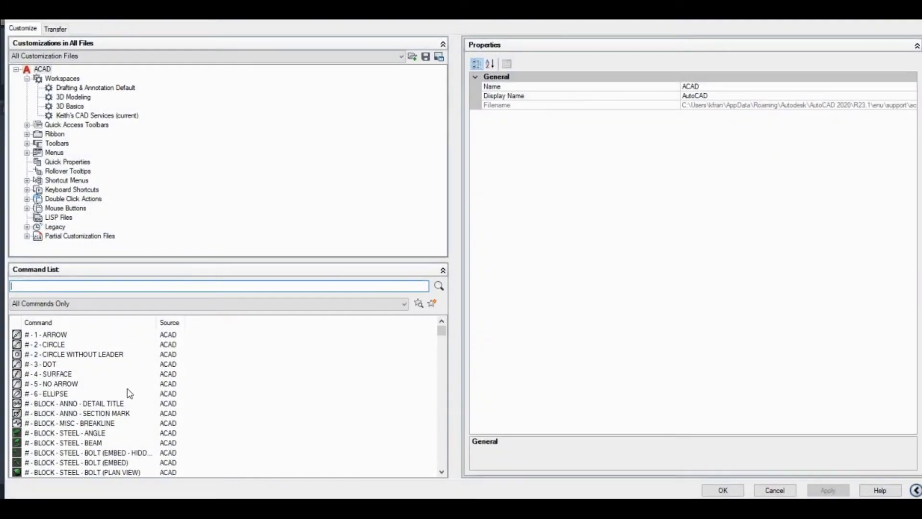
scroll(128, 391, "up", 1)
left_click(59, 344)
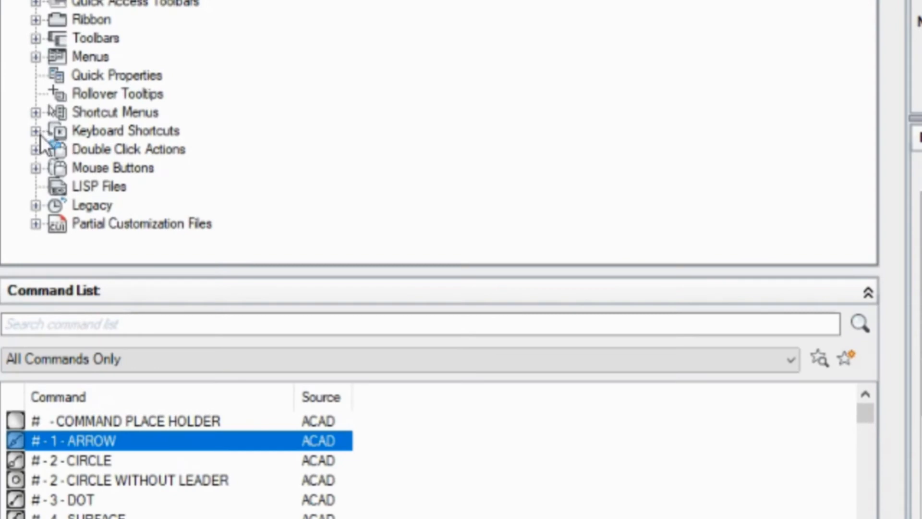
left_click(35, 130)
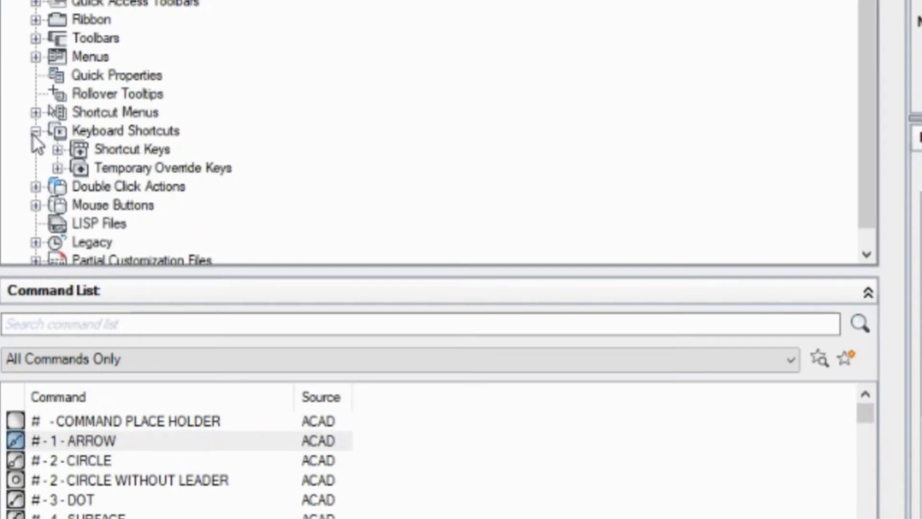
left_click(58, 149)
scroll(57, 146, "up", 1)
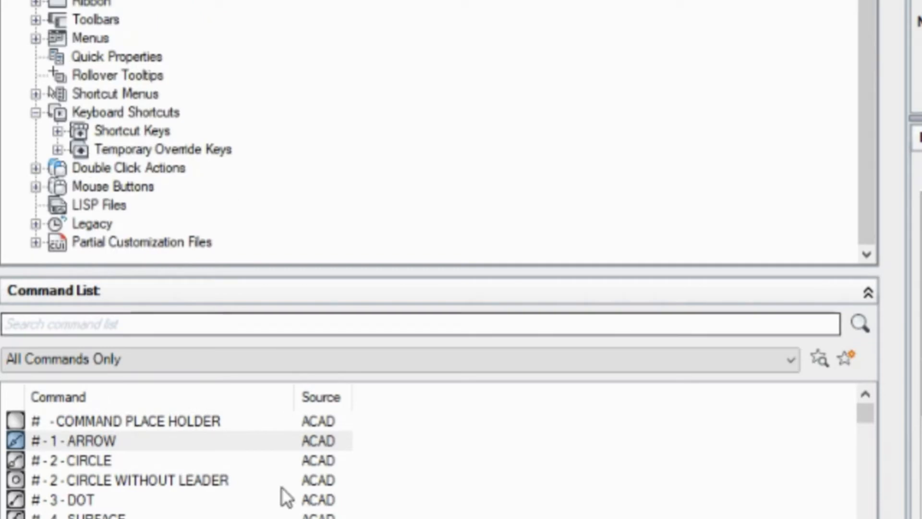
Copy the "# - 1 - ARROW" command from the command list and paste it into Shortcut Keys.
left_click(110, 447)
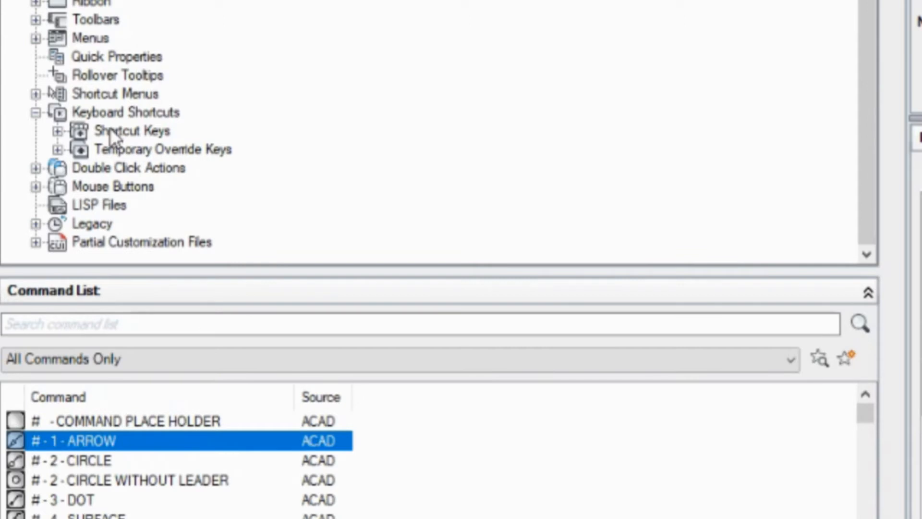
left_click(158, 132)
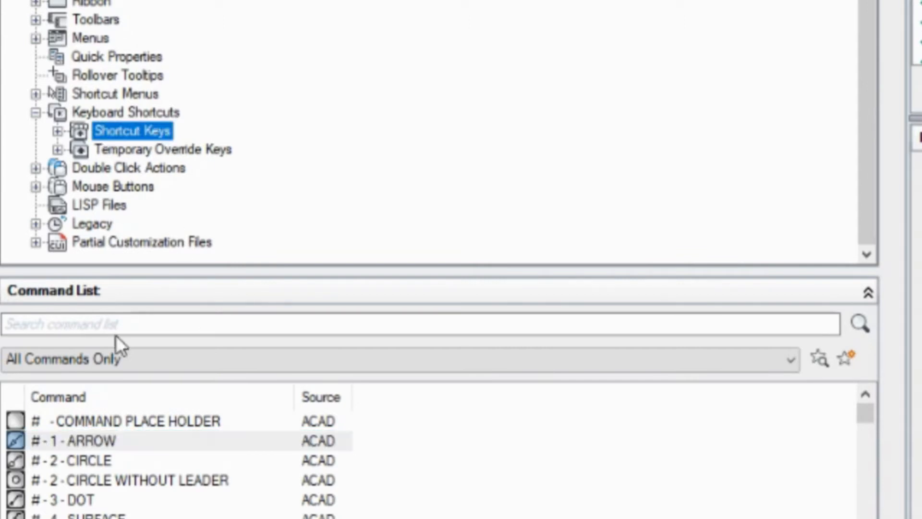
right_click(109, 448)
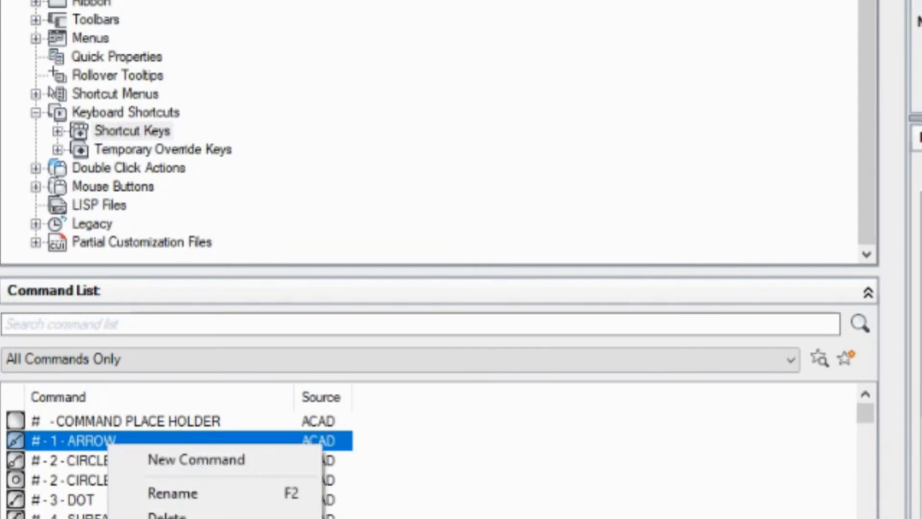
left_click(193, 436)
left_click(118, 129)
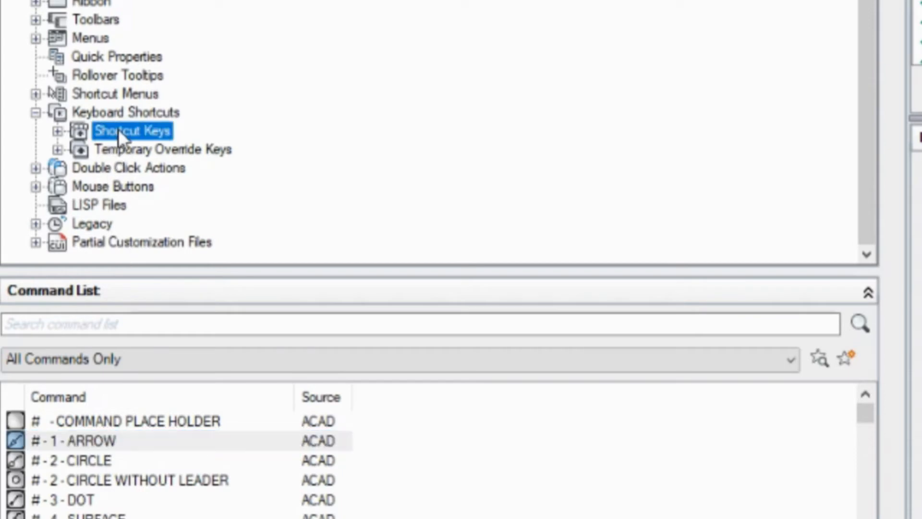
right_click(118, 129)
left_click(228, 240)
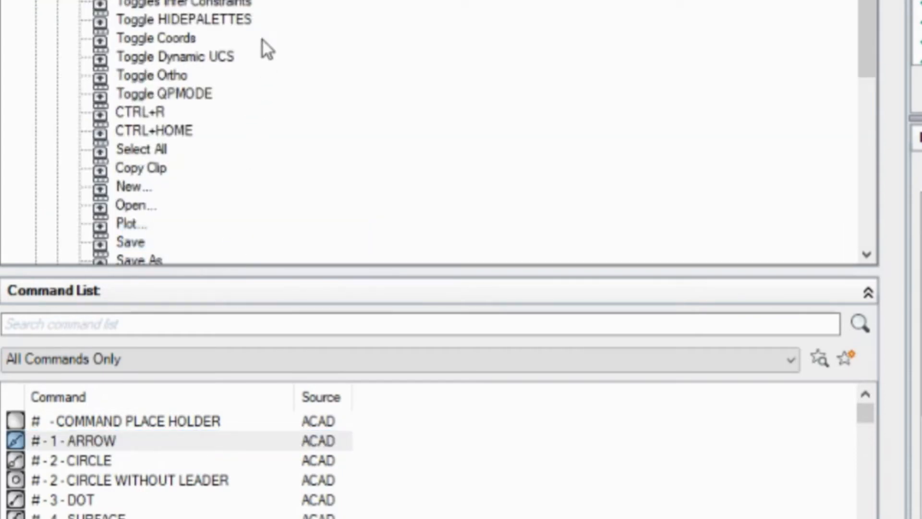
scroll(263, 25, "up", 1)
left_click(136, 42)
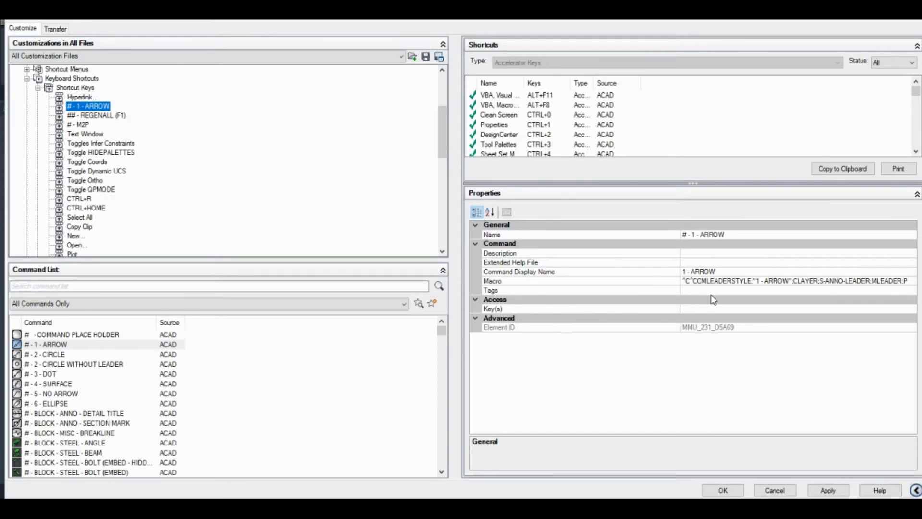
Assign CTRL+NUMPAD1 to the pasted "# - 1 - ARROW" entry, apply the customization and close the editor.
left_click(709, 308)
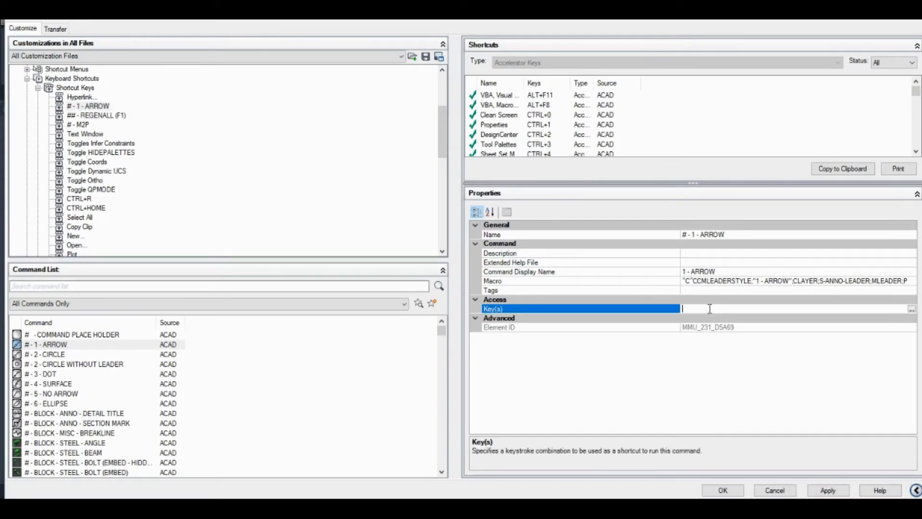
left_click(911, 308)
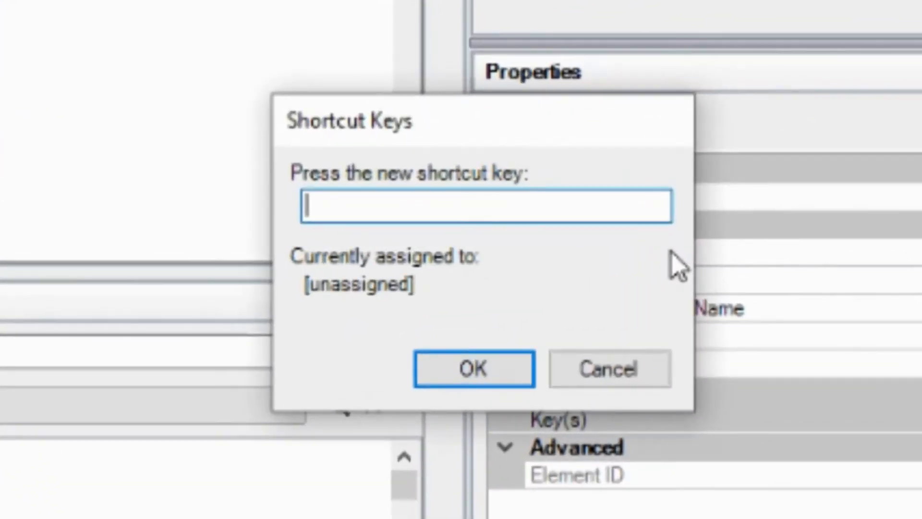
key("ctrl+KP_1")
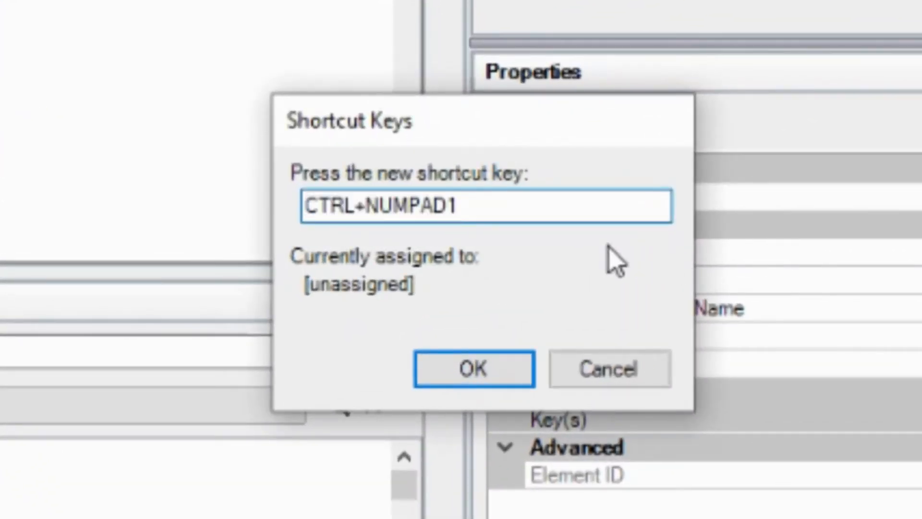
left_click(492, 382)
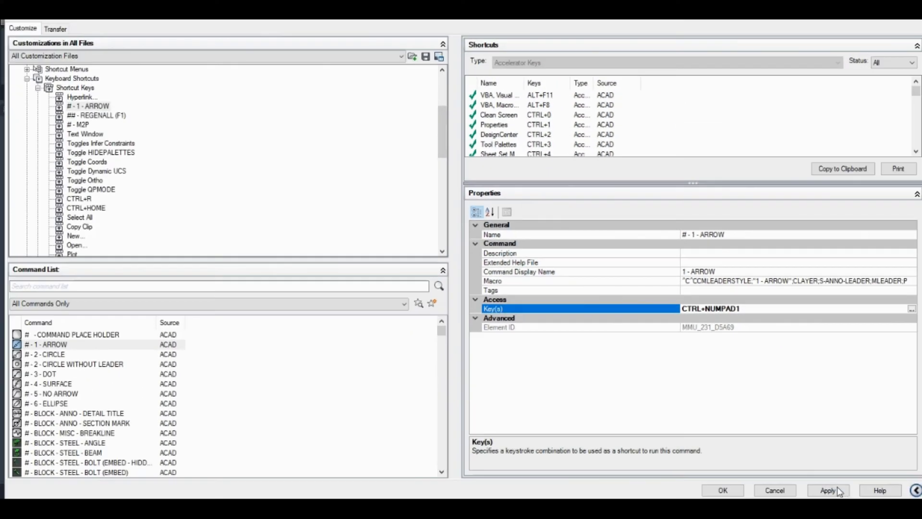
left_click(839, 492)
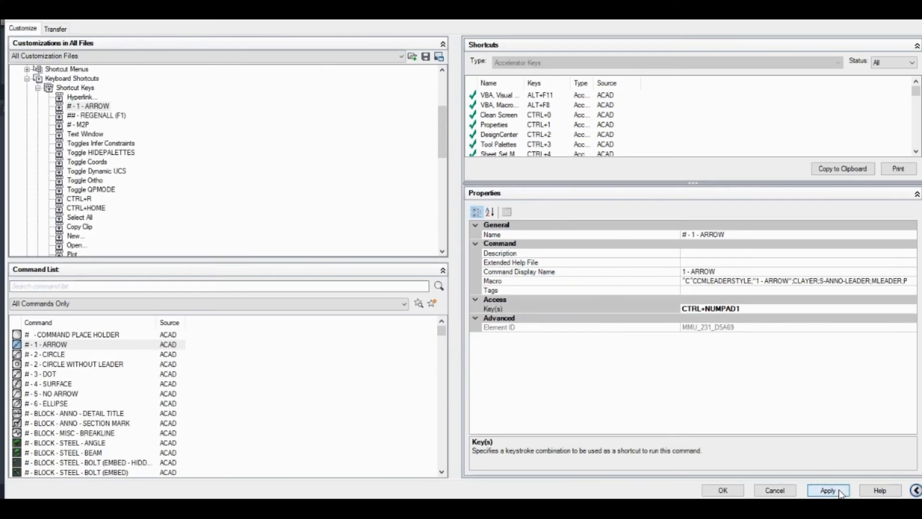
left_click(723, 490)
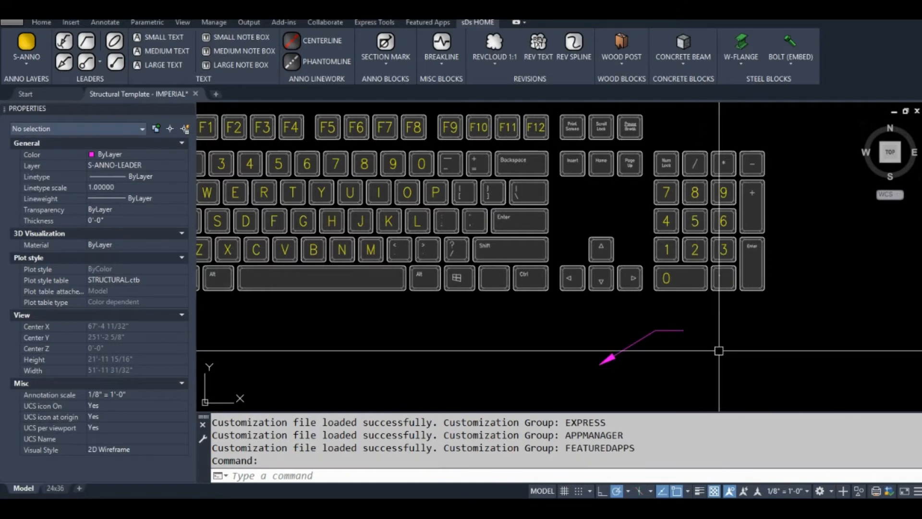
Use the arrow leader's new shortcut to draw a three-point multileader without text below the numeric keypad.
middle_click_drag(719, 350, 675, 341)
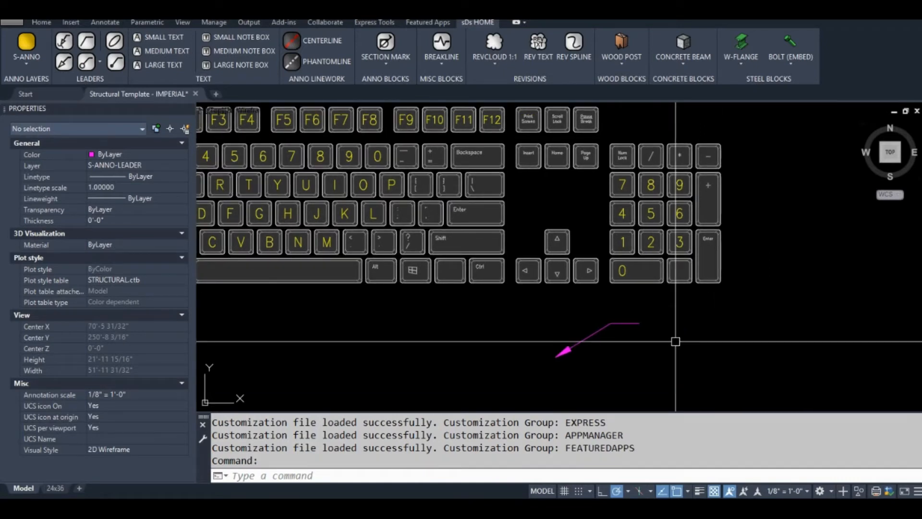
key("ctrl+shift+p")
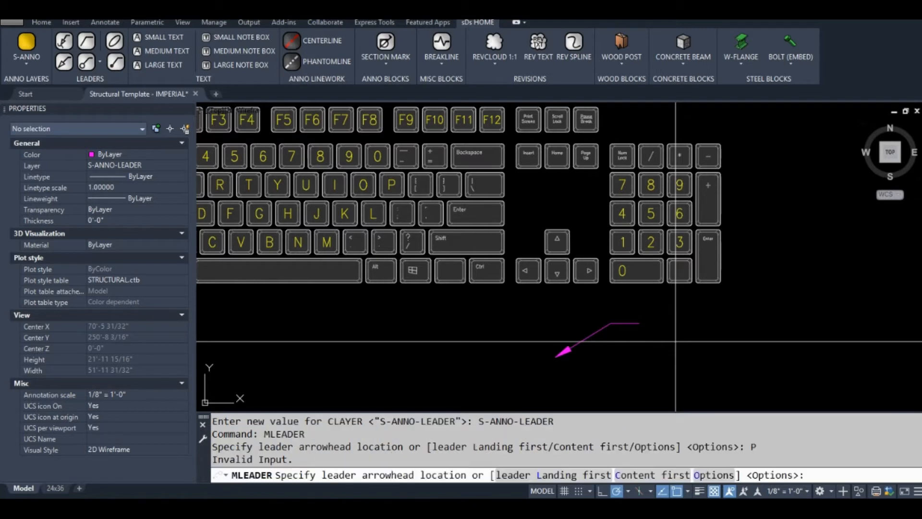
left_click(656, 375)
left_click(692, 313)
left_click(740, 312)
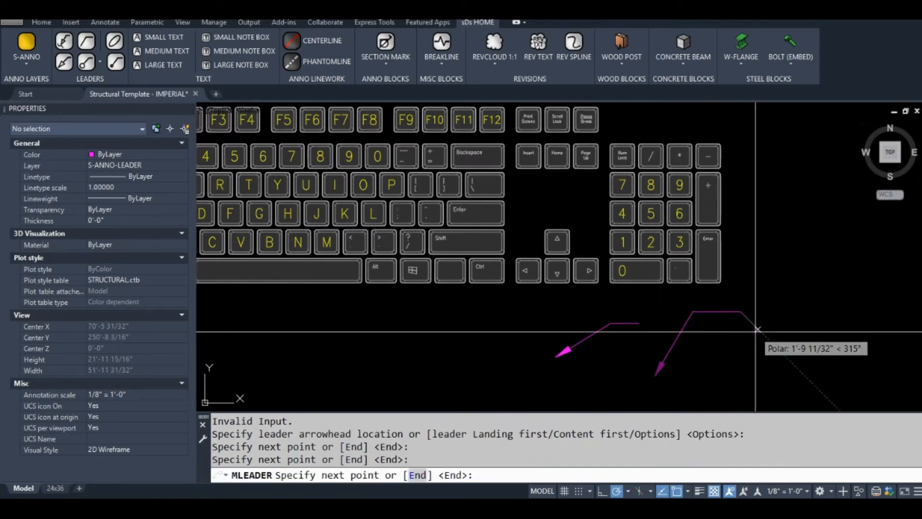
key("Return")
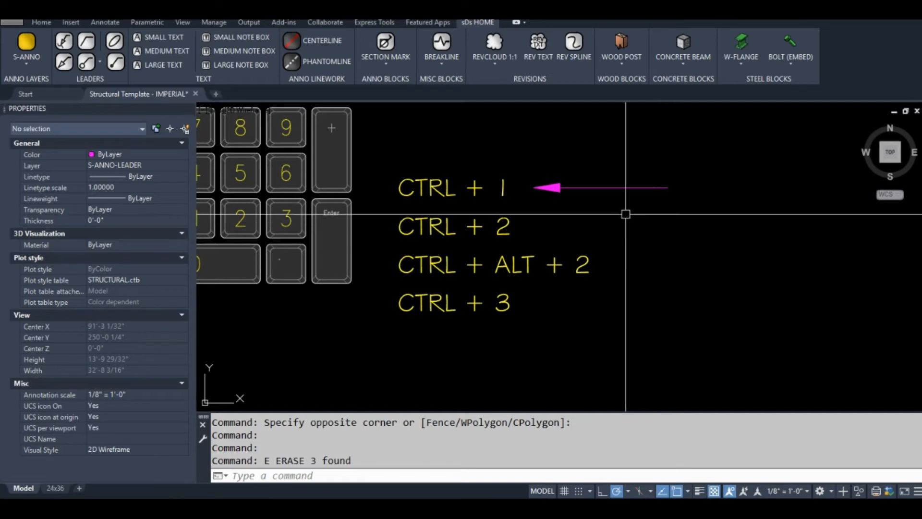
Draw a horizontal circle leader beside "CTRL + 2" and place a circle without leader beside "CTRL + ALT + 2".
key("space")
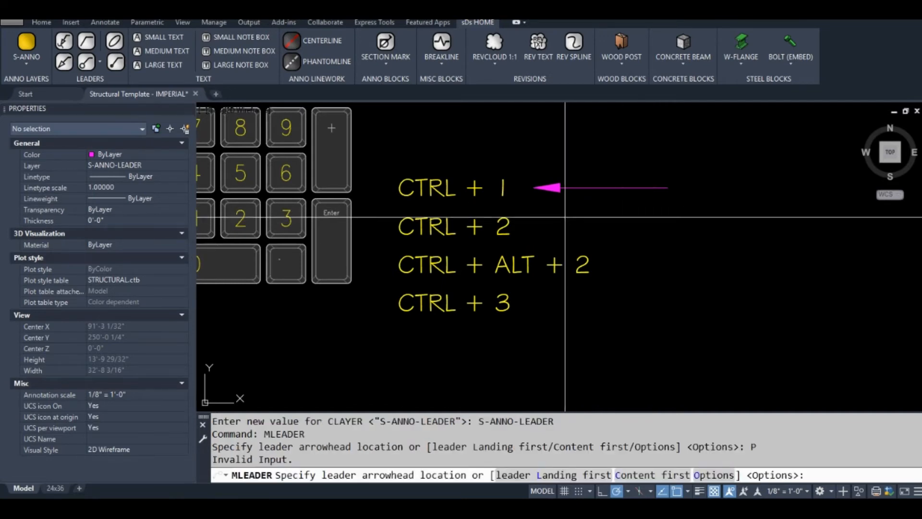
left_click(533, 187)
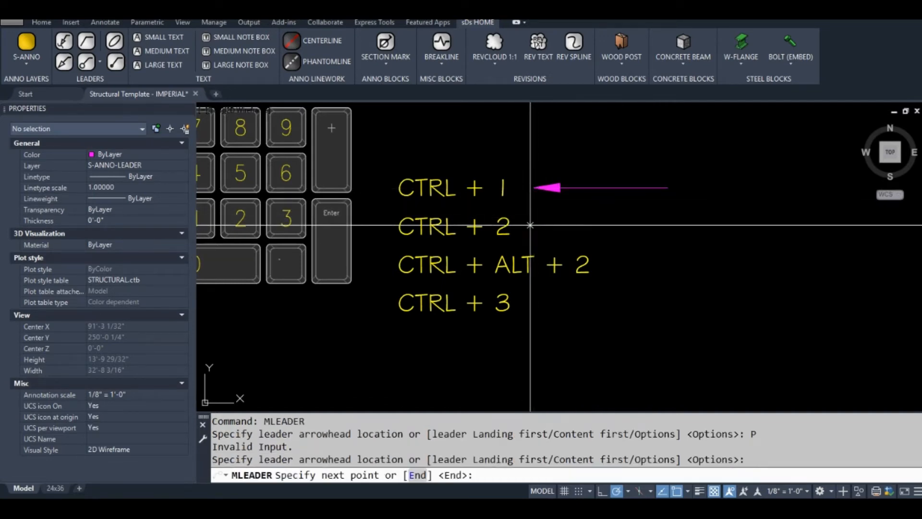
left_click(666, 225)
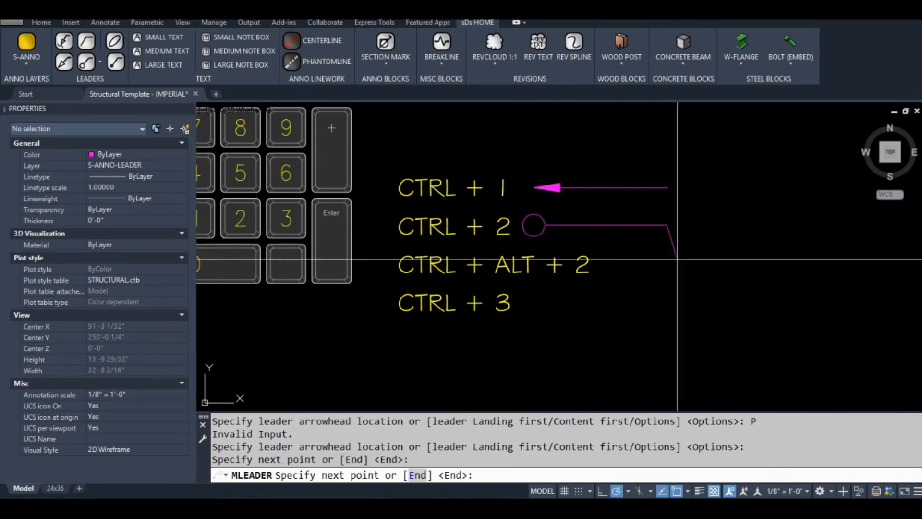
key("Return")
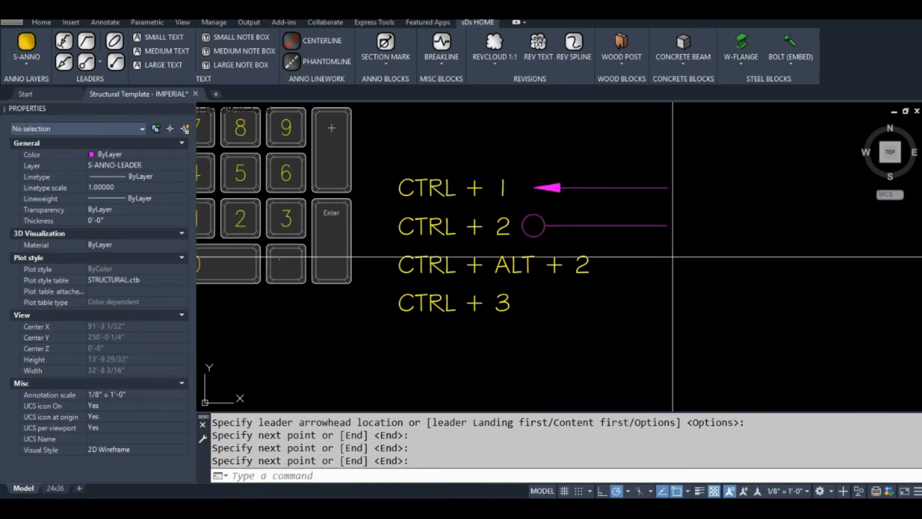
key("ctrl+alt+2")
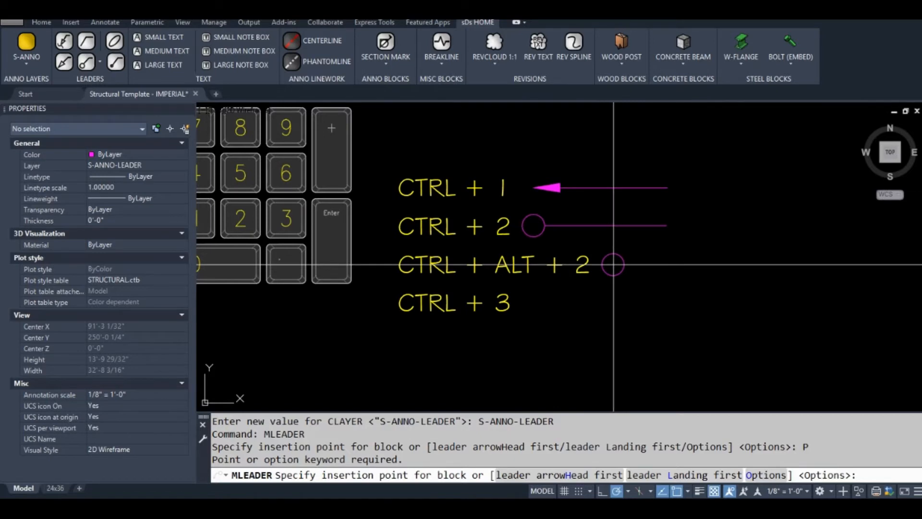
left_click(613, 265)
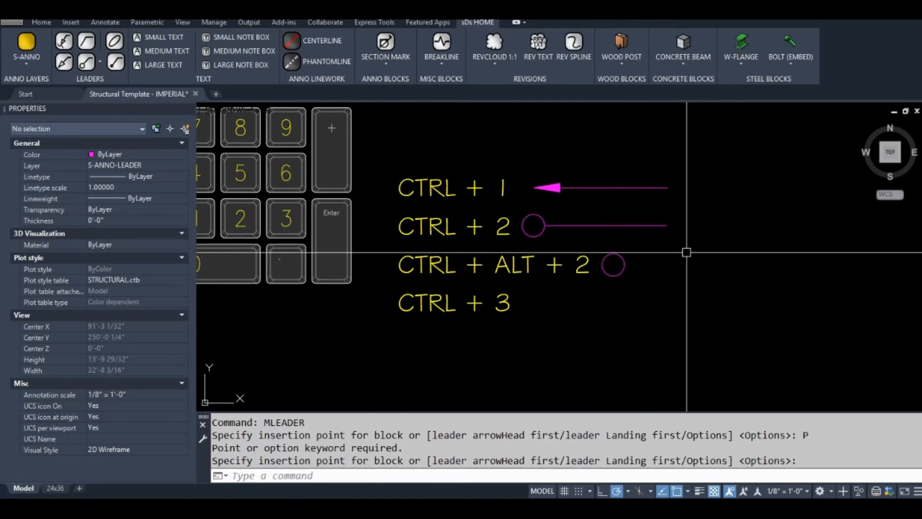
Draw a horizontal surface leader beside the "CTRL + 3" label, in line with the leaders above.
key("ctrl+1")
left_click(534, 304)
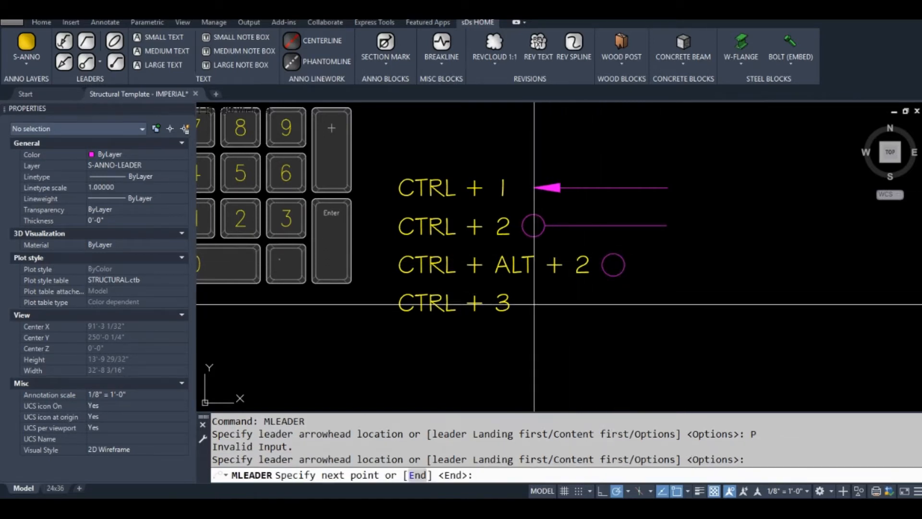
left_click(670, 304)
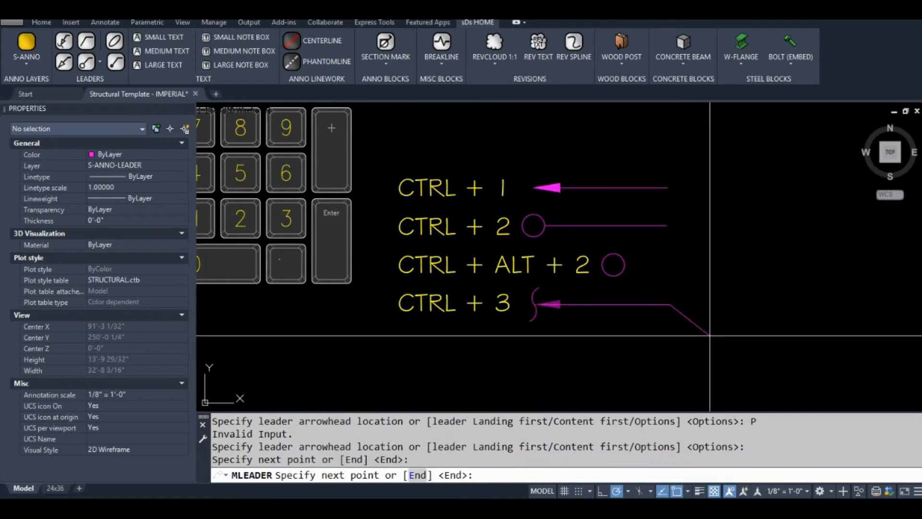
key("Return")
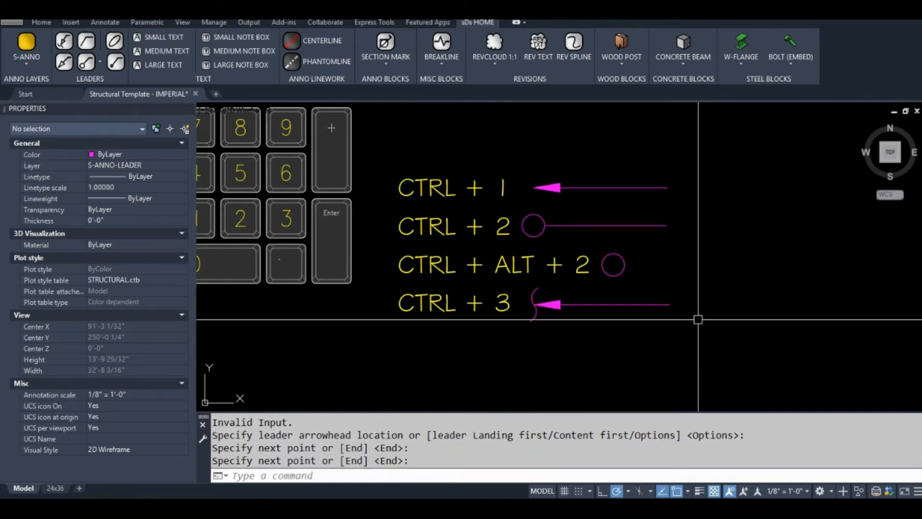
Reopen the customization editor and add the "# - TEXT - 1 - SMALL" command to Shortcut Keys under Keyboard Shortcuts.
middle_click_drag(621, 274, 697, 310)
scroll(695, 308, "down", 1)
middle_click_drag(571, 198, 624, 219)
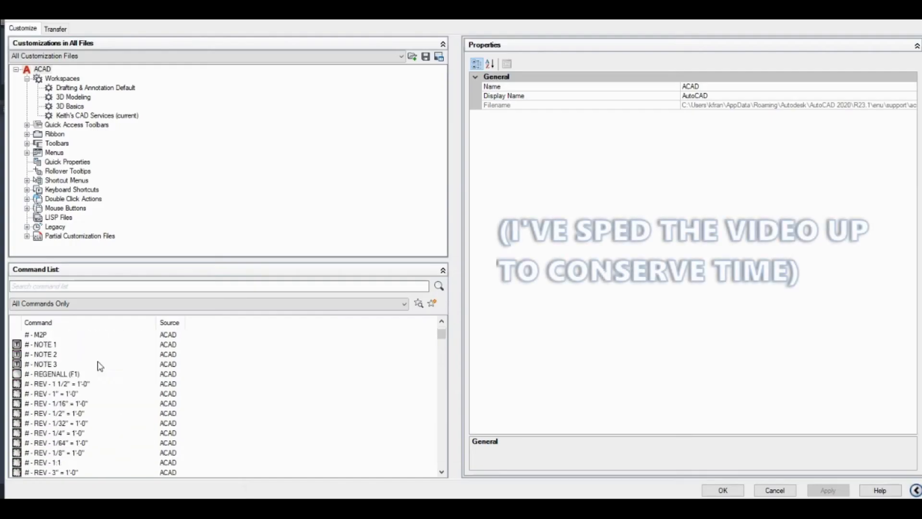
scroll(100, 366, "down", 5)
left_click(47, 413)
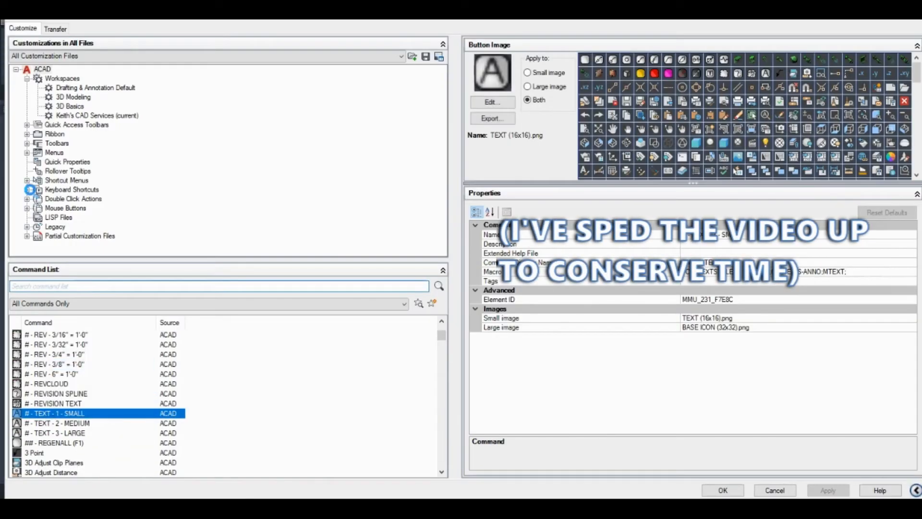
left_click(27, 189)
left_click(38, 198)
left_click_drag(54, 413, 96, 101)
Assign CTRL+NUMPAD7 as the shortcut key for the "# - TEXT - 1 - SMALL" entry.
left_click(729, 308)
left_click(911, 308)
key("ctrl+KP_4")
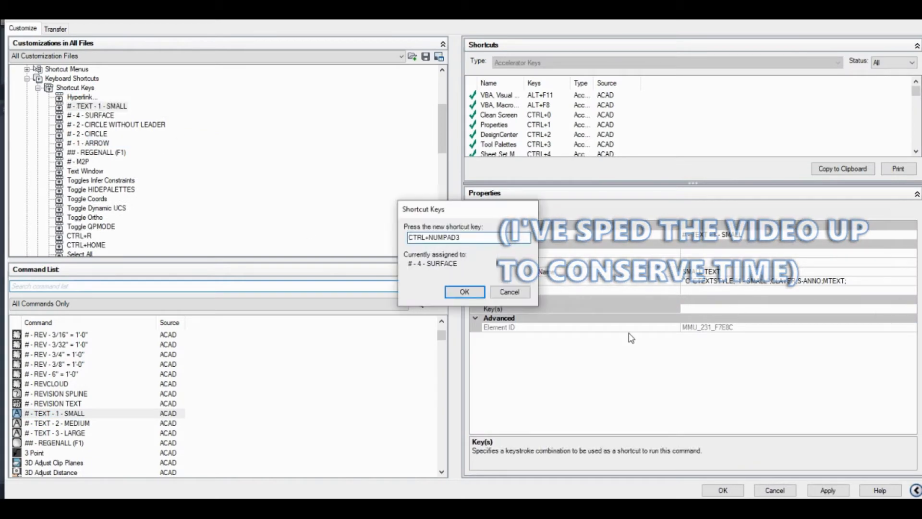
key("ctrl+KP_7")
left_click(459, 295)
Add the "# - TEXT - 2 - MEDIUM" command to Shortcut Keys below the small text entry and assign it CTRL+NUMPAD8.
right_click(78, 423)
left_click(114, 373)
left_click(115, 106)
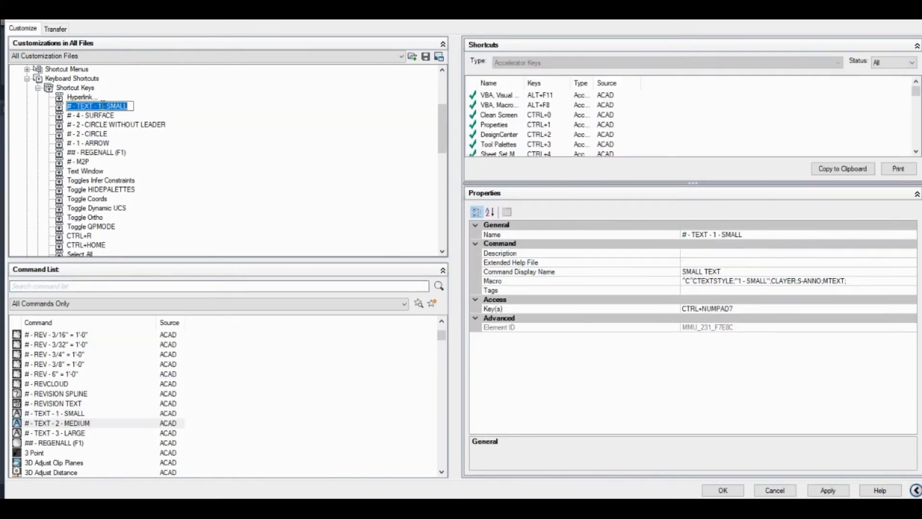
key("ctrl+v")
left_click_drag(120, 108, 105, 128)
left_click(691, 310)
left_click(910, 308)
key("ctrl+KP_8")
left_click(459, 293)
Add the "# - TEXT - 3 - LARGE" command to Shortcut Keys, assign it CTRL+NUMPAD9 and apply the changes.
right_click(78, 432)
left_click(114, 382)
left_click(88, 88)
key("ctrl+v")
left_click(691, 309)
left_click(911, 308)
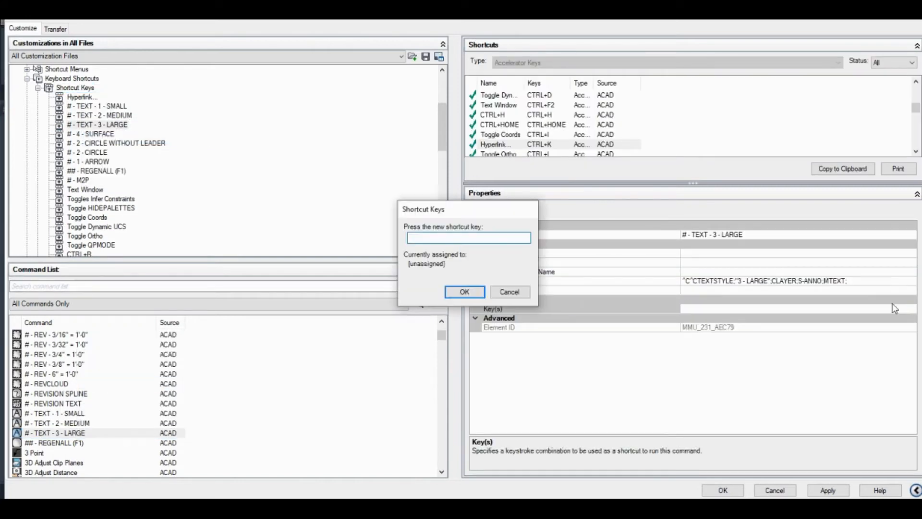
key("ctrl+KP_9")
left_click(460, 294)
left_click(828, 490)
Copy the "# - NOTE 1" command into Shortcut Keys and place it directly below "# - TEXT - 3 - LARGE".
scroll(63, 421, "up", 5)
left_click(44, 374)
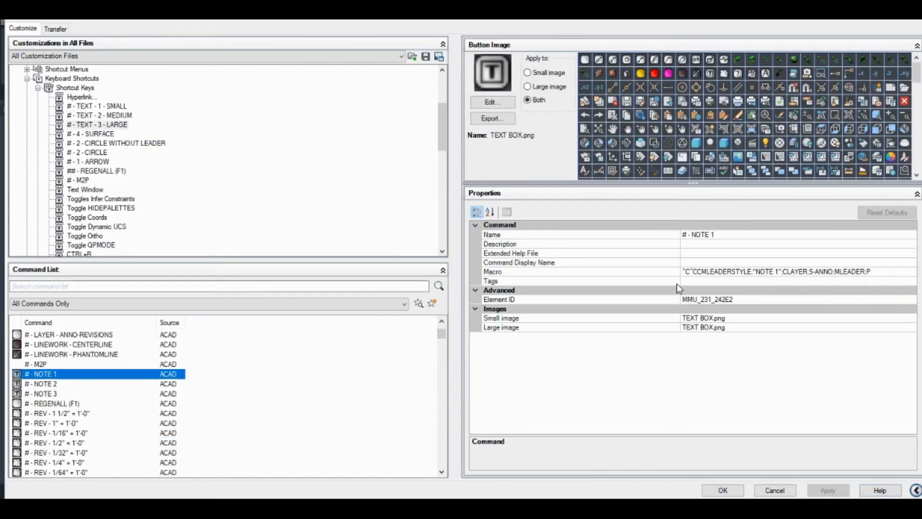
left_click(638, 281)
right_click(44, 373)
left_click(91, 427)
left_click(87, 88)
key("ctrl+v")
left_click_drag(87, 97, 89, 129)
Assign CTRL+ALT+NUMPAD7 as the shortcut key for the "# - NOTE 1" entry and apply the changes.
left_click(711, 289)
left_click(584, 308)
left_click(911, 308)
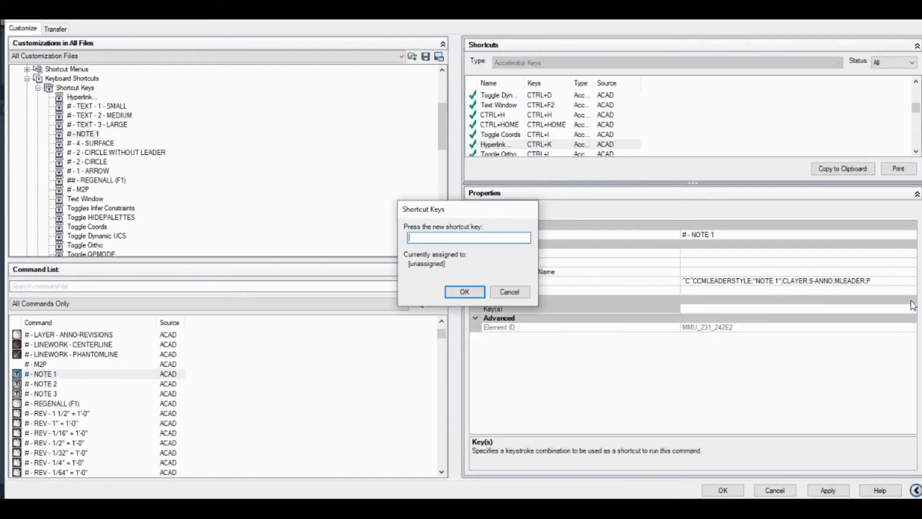
key("ctrl+alt+KP_7")
left_click(460, 294)
left_click(828, 490)
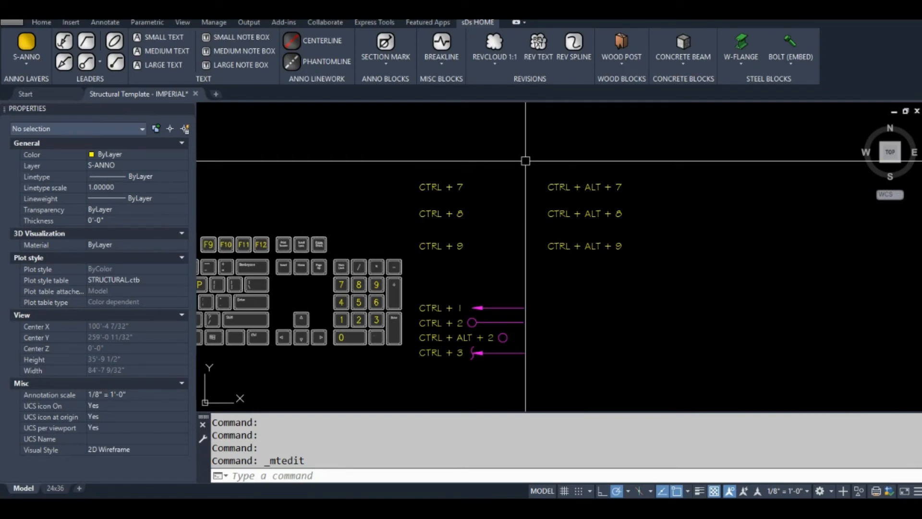
Place multiline text reading "SMALL" in the "1 - SMALL" style beside the "CTRL + 7" label.
scroll(492, 171, "up", 2)
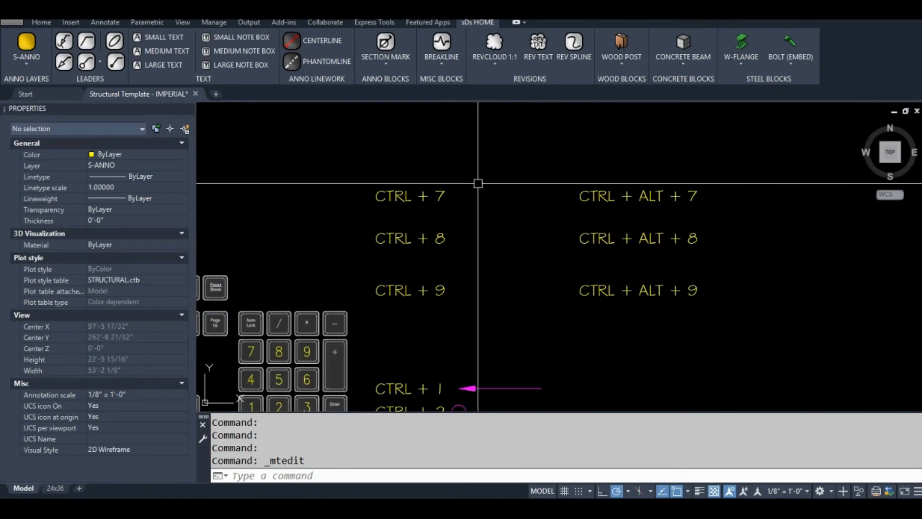
key("ctrl+KP_7")
scroll(478, 187, "up", 2)
left_click(452, 197)
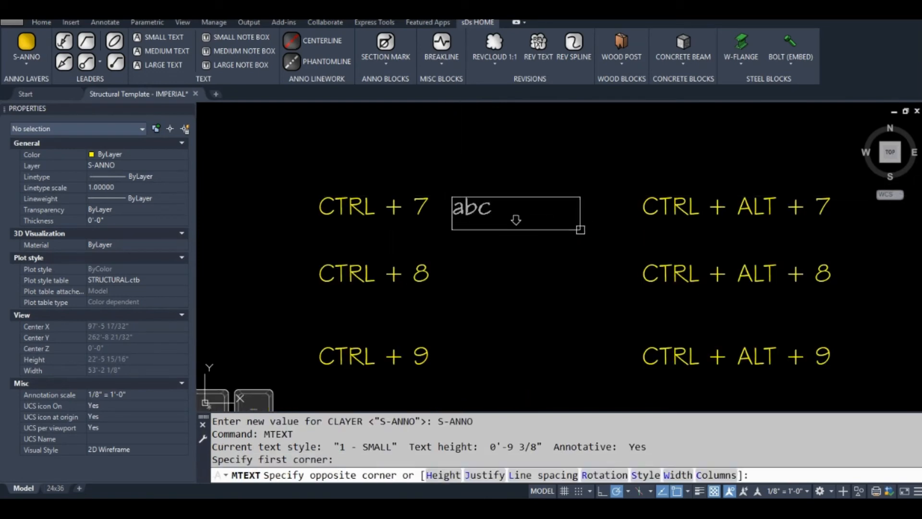
left_click(580, 230)
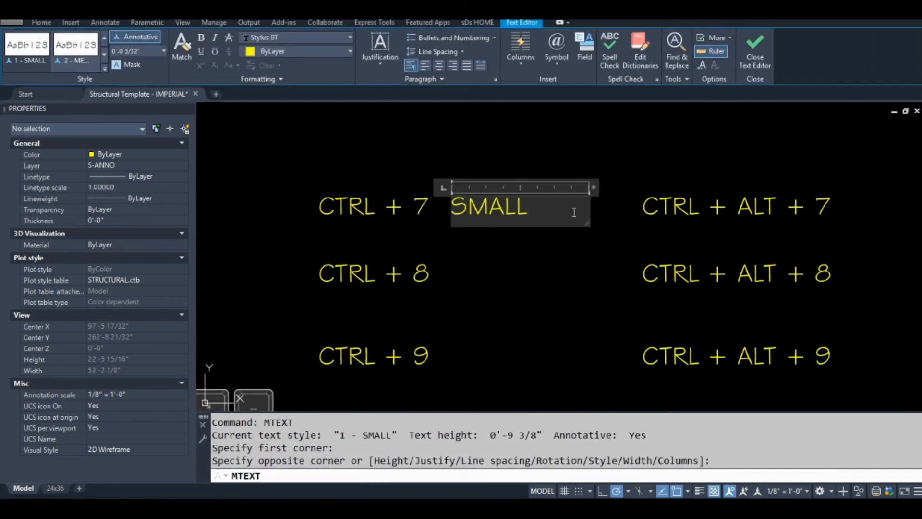
left_click(488, 264)
Place multiline text reading "MEDIUM" in the "2 - MEDIUM" style beside the "CTRL + 8" label.
key("ctrl+KP_8")
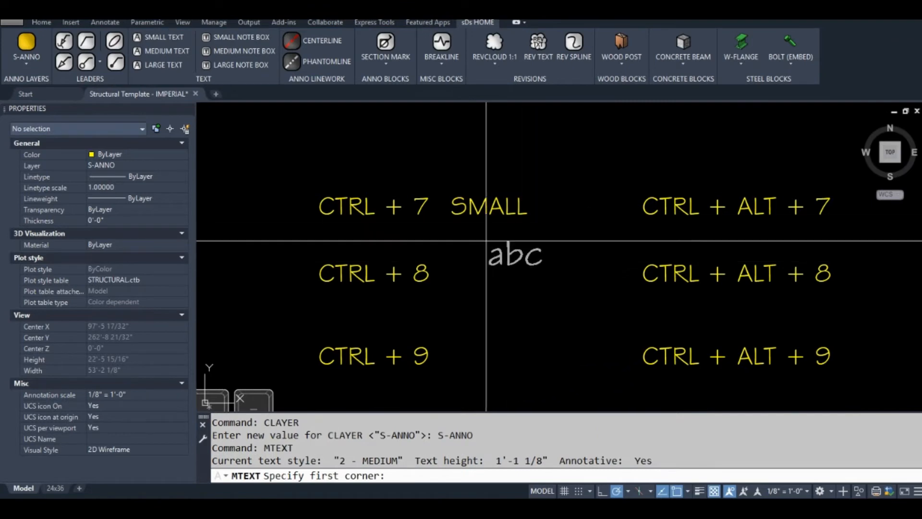
left_click(451, 255)
left_click(607, 291)
type("MEDI")
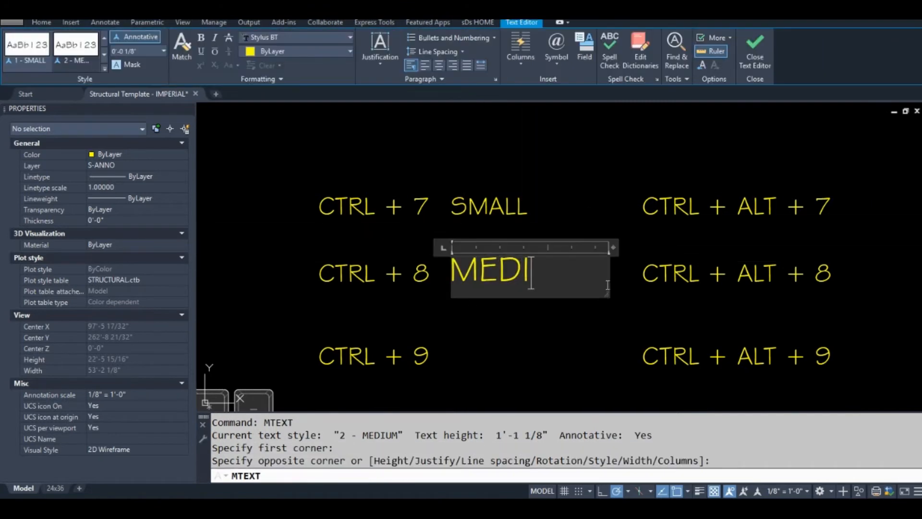
type("UM")
left_click(486, 206)
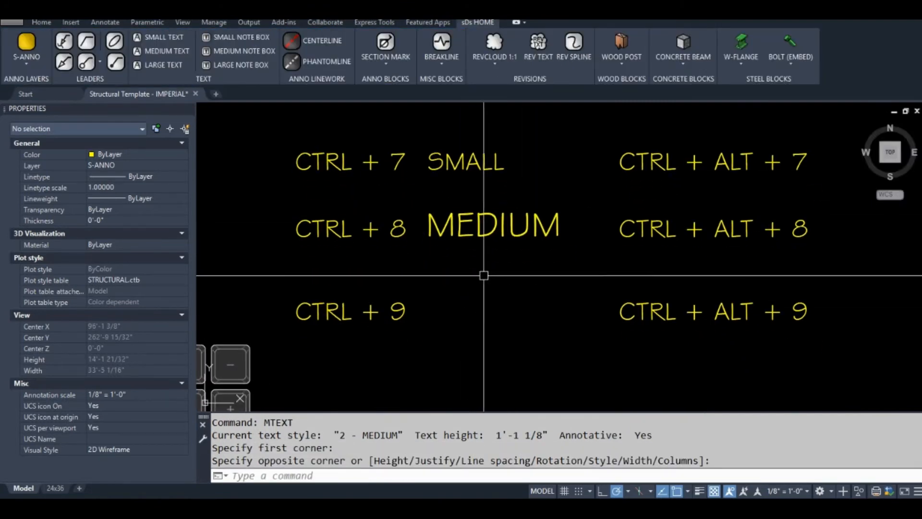
Place multiline text reading "LARGE" in the "3 - LARGE" style beside the "CTRL + 9" label.
key("ctrl+KP_9")
left_click(430, 282)
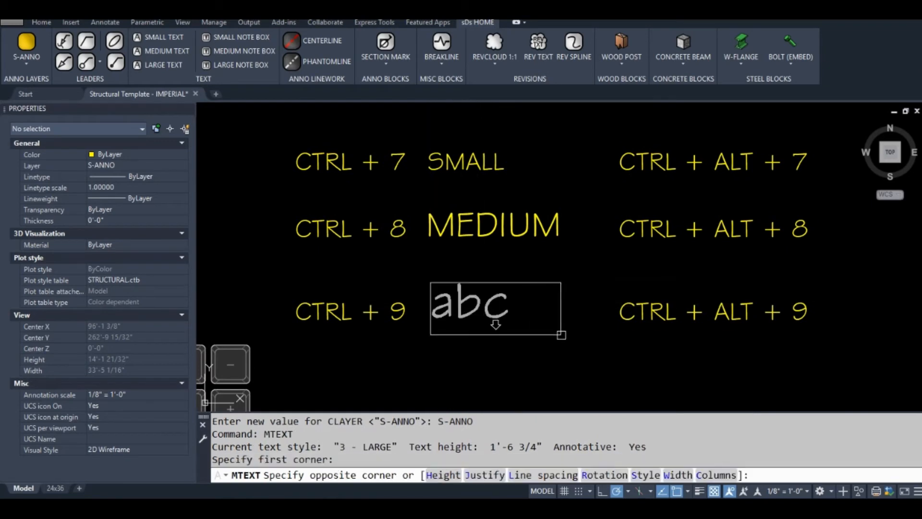
left_click(586, 323)
type("LARGE")
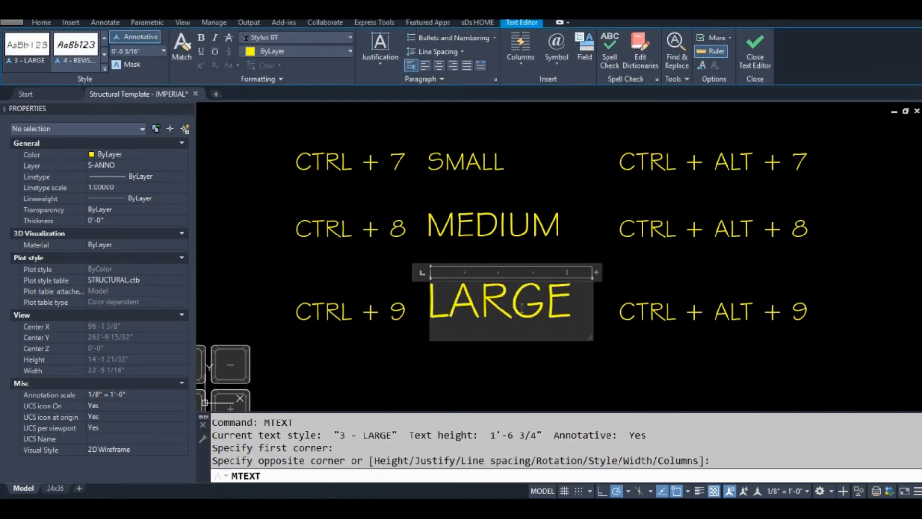
left_click(541, 226)
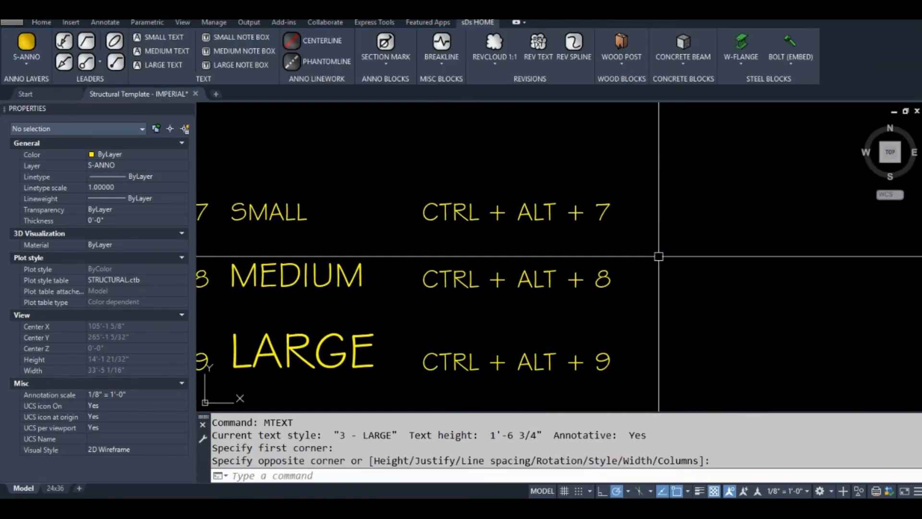
Place a small note box reading "SMALL" beside the "CTRL + ALT + 7" label.
key("ctrl+alt+7")
middle_click_drag(761, 233, 674, 226)
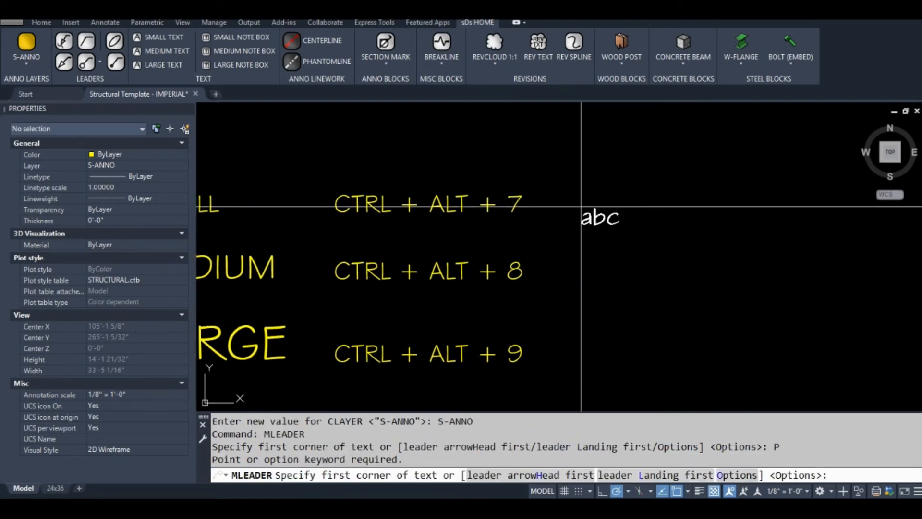
left_click(557, 175)
left_click(750, 227)
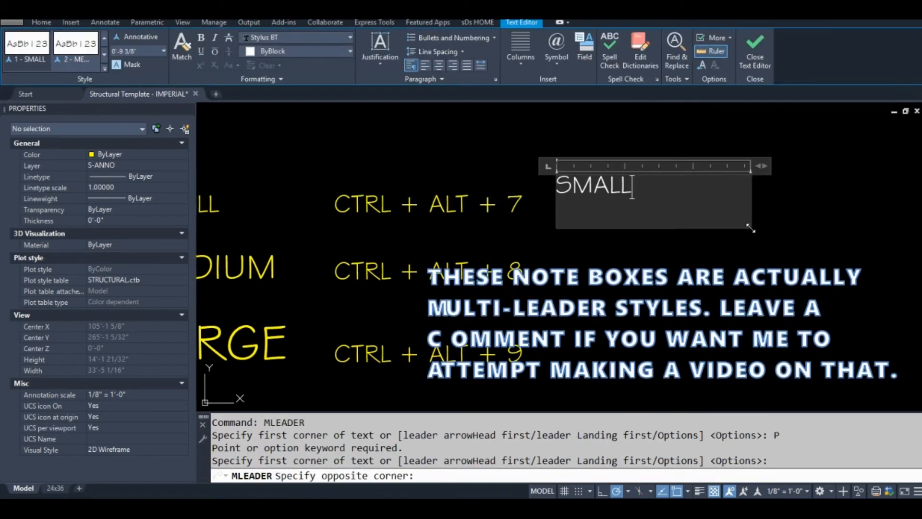
left_click(756, 233)
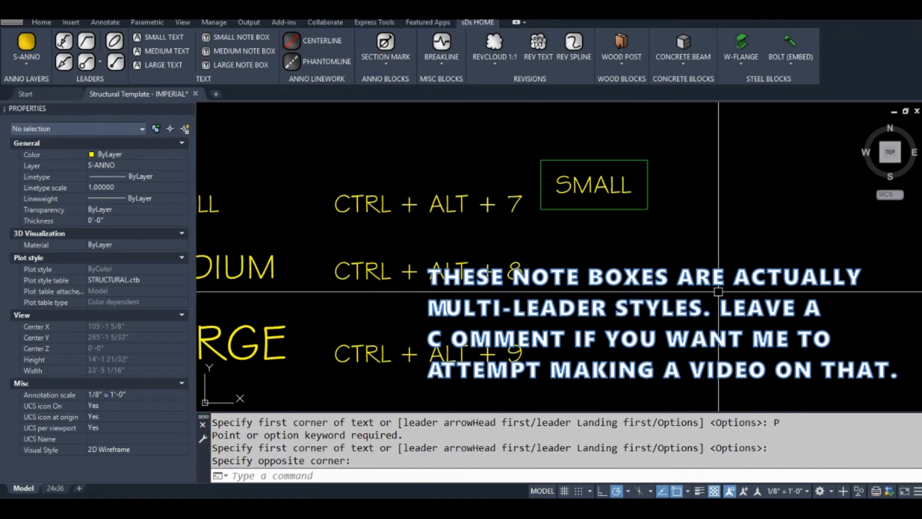
Place a medium note box reading "MEDIUM" beside the "CTRL + ALT + 8" label.
key("ctrl+alt+7")
left_click(558, 240)
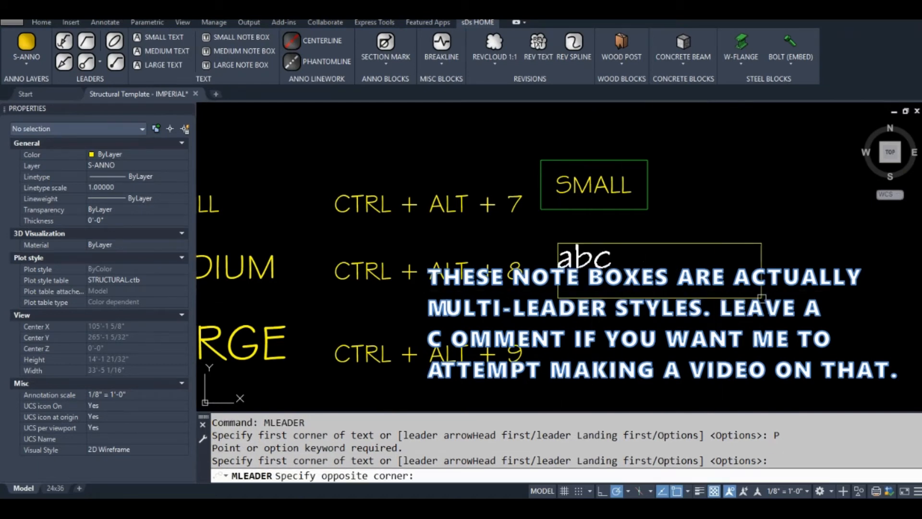
left_click(760, 296)
type("MEIDUM")
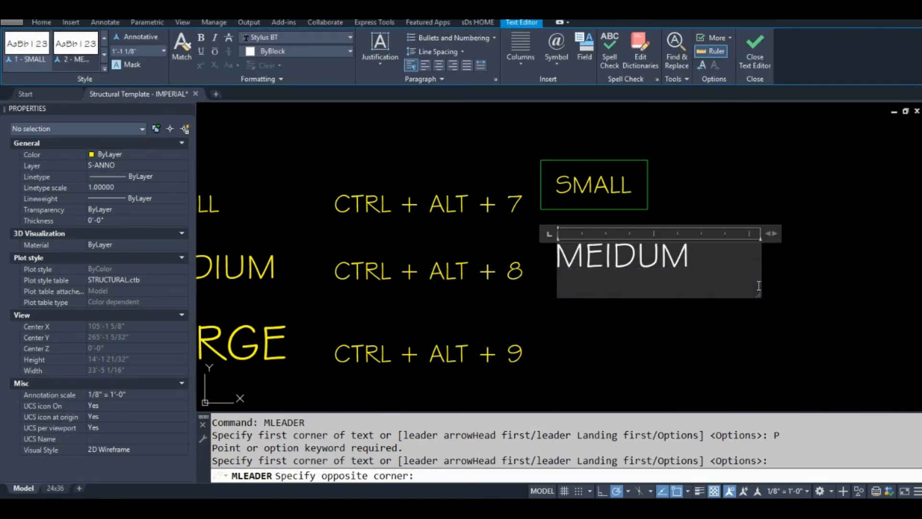
key("BackSpace")
key("BackSpace")
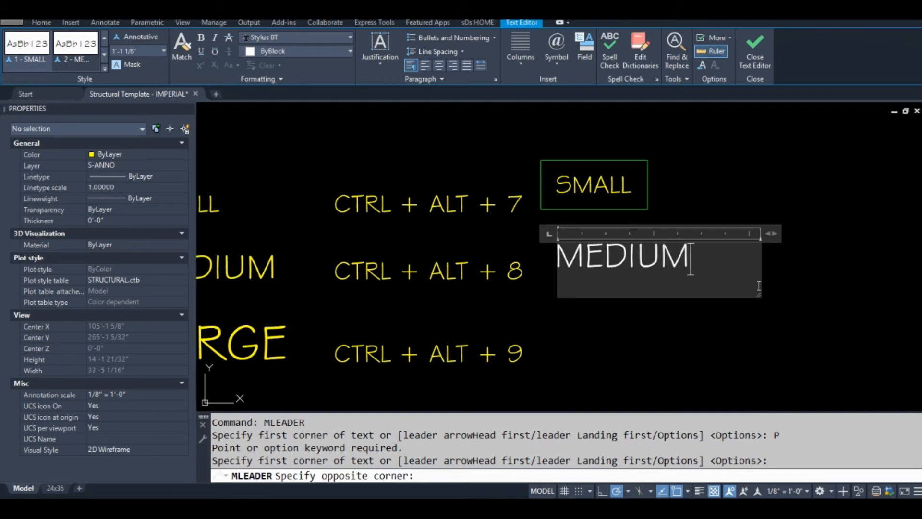
left_click(672, 324)
Place a large note box reading "LARGE" beside the "CTRL + ALT + 9" label.
key("ctrl+alt+9")
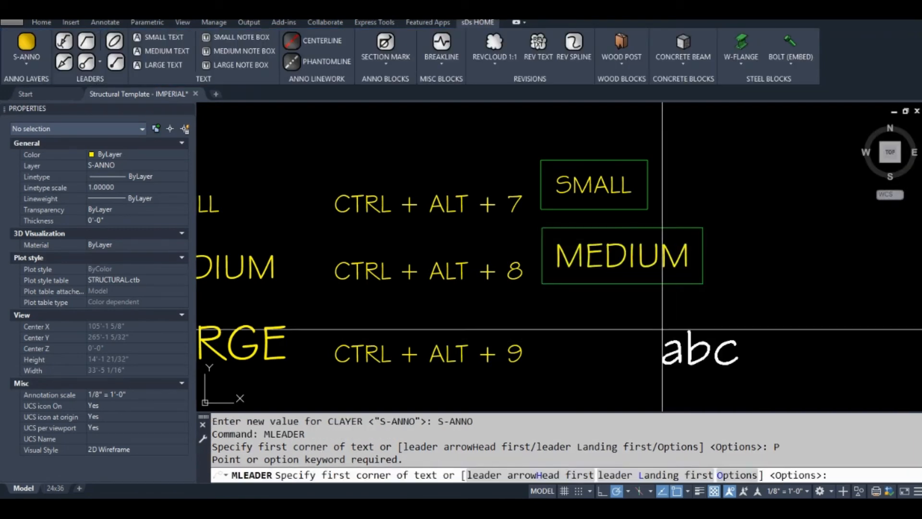
middle_click_drag(650, 324, 636, 304)
left_click(541, 298)
middle_click_drag(725, 365, 689, 325)
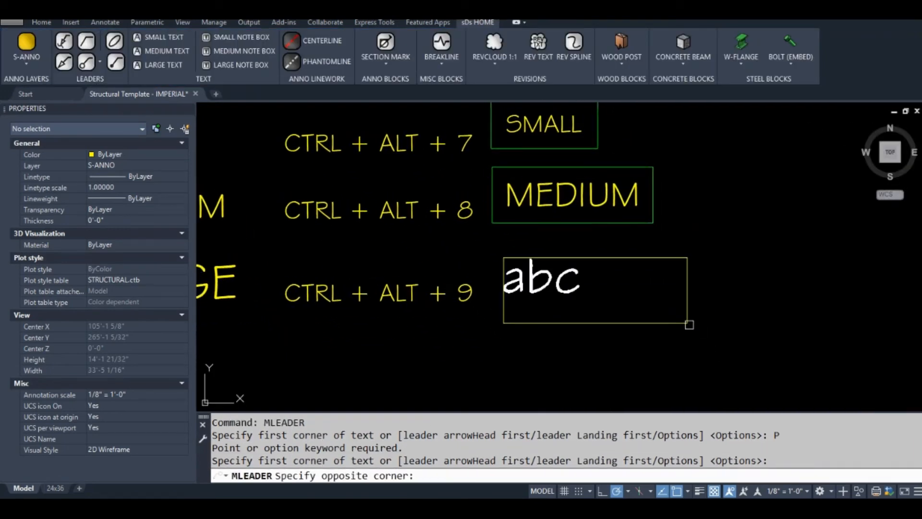
left_click(735, 346)
type("LARGE")
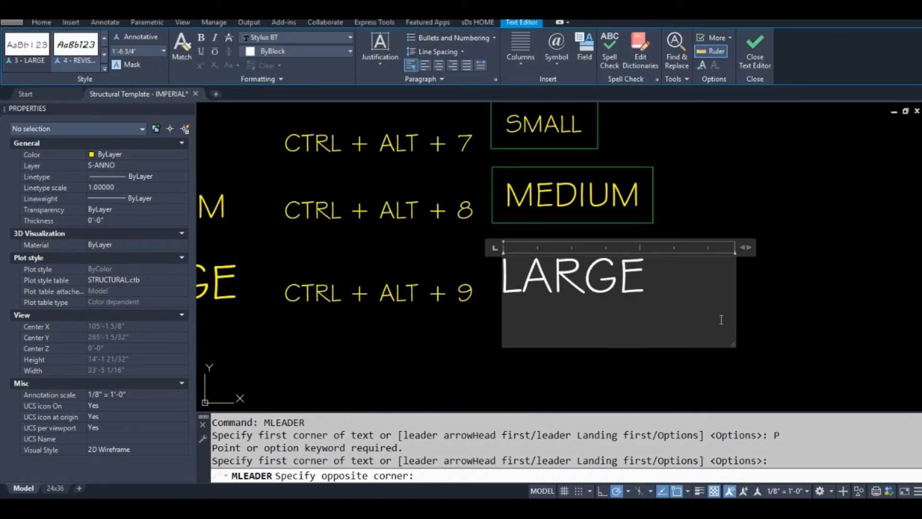
left_click(735, 193)
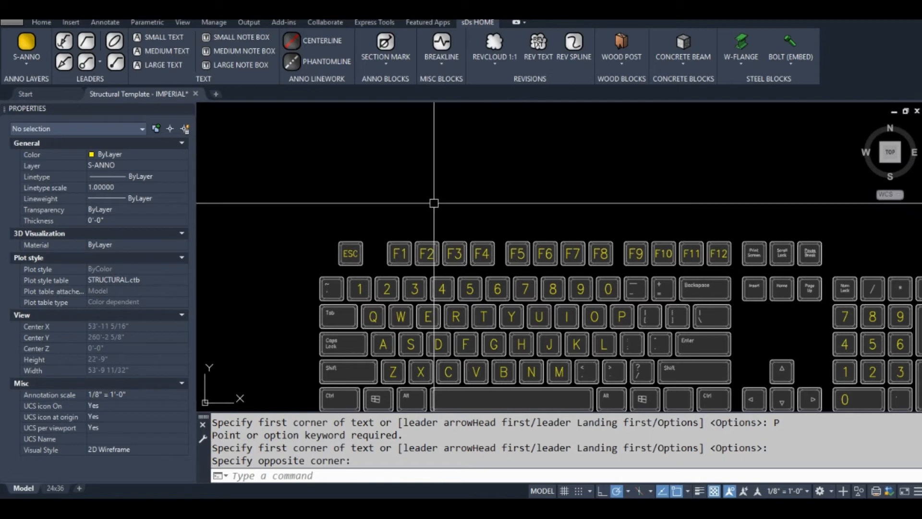
Draw a single, nearly horizontal line above the function keys of the keyboard drawing.
type("l")
key("Return")
left_click(384, 181)
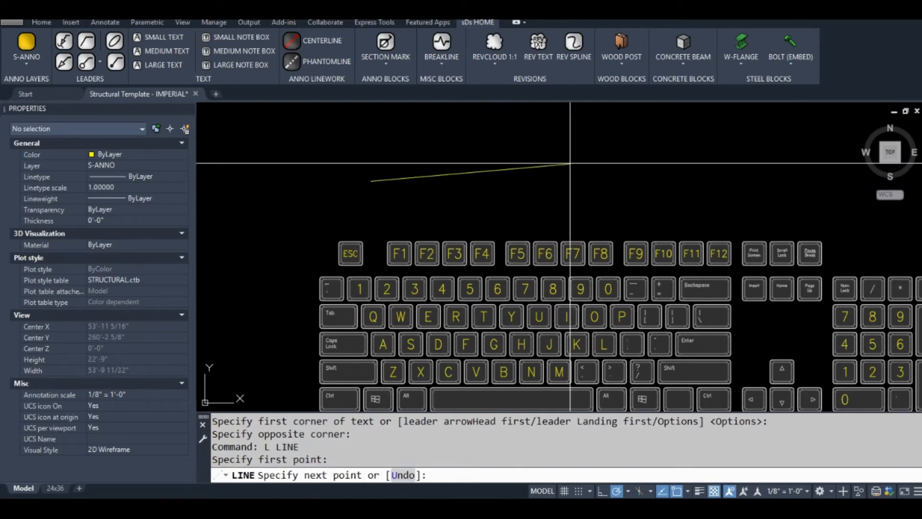
left_click(588, 178)
key("Return")
Draw a line about 5'-6" long at 45° from a point on the horizontal line, using the Nearest (NEA) snap.
type("l")
key("Return")
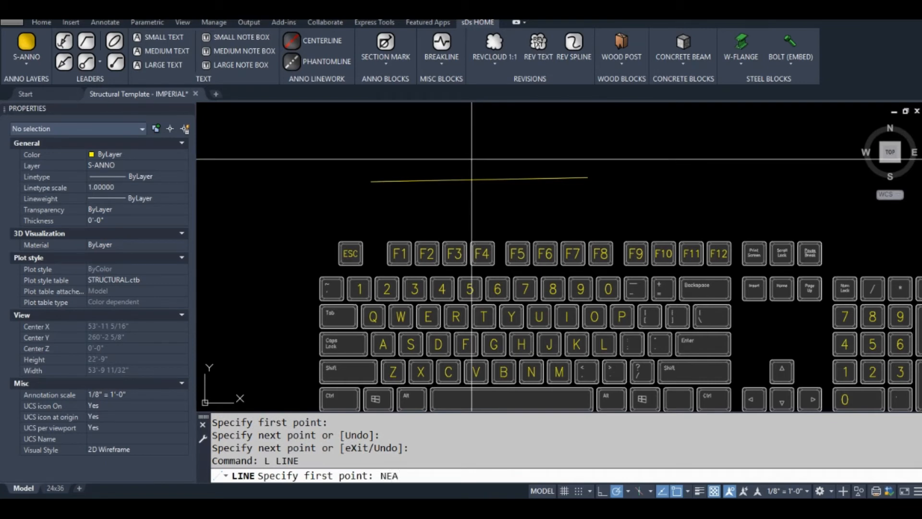
type("nea")
key("Return")
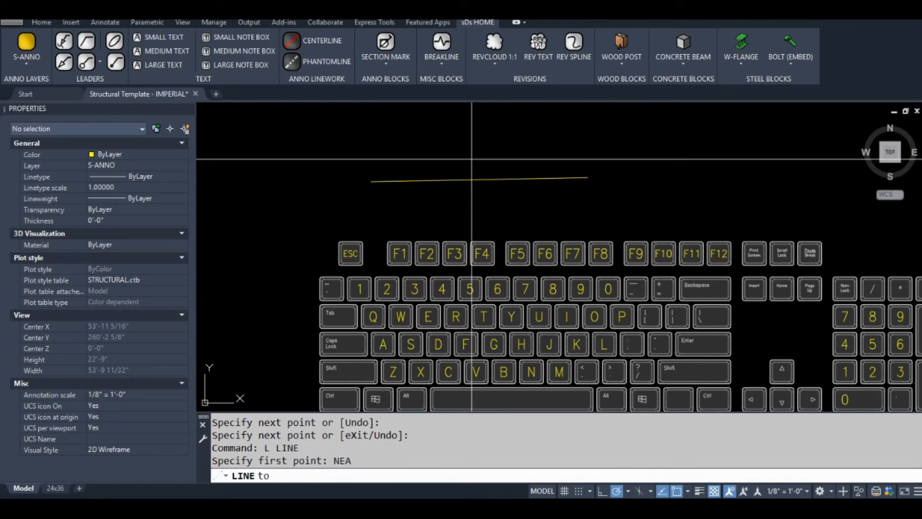
middle_click_drag(471, 159, 468, 178)
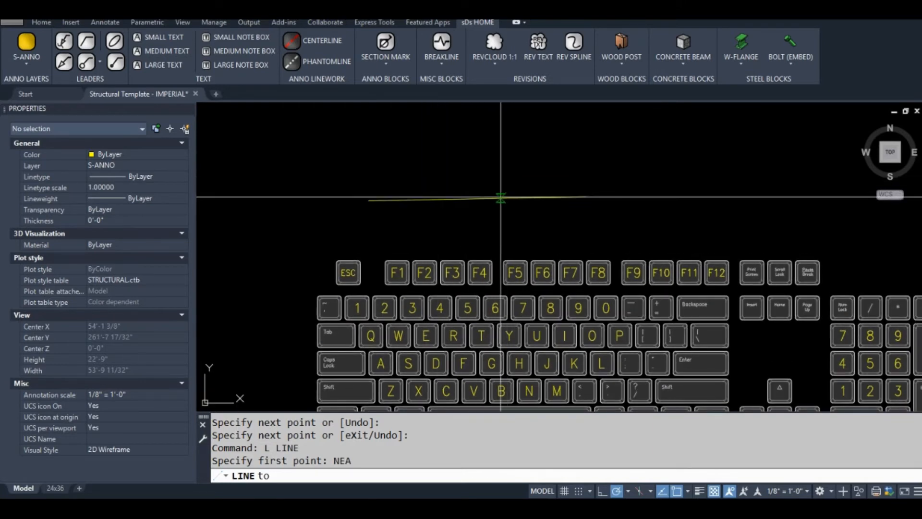
left_click(452, 199)
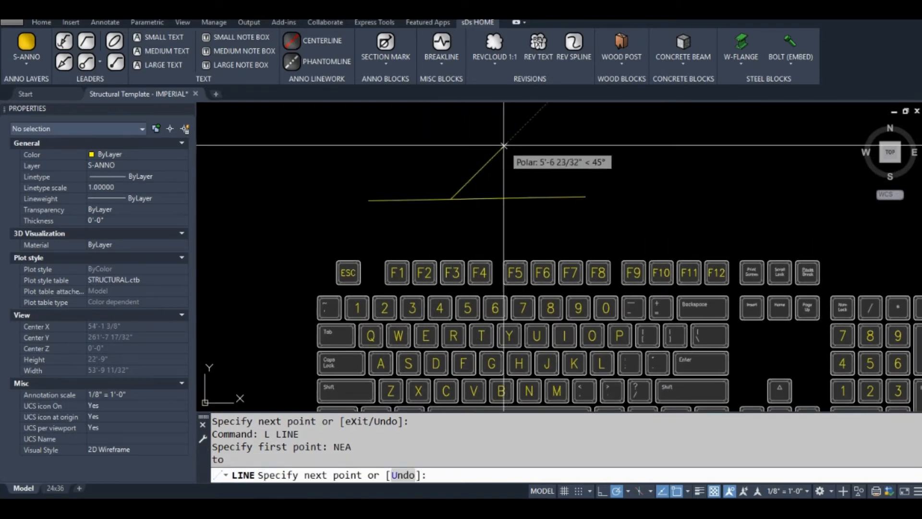
left_click(504, 147)
key("Return")
middle_click_drag(531, 195, 556, 157)
middle_click_drag(502, 194, 445, 234)
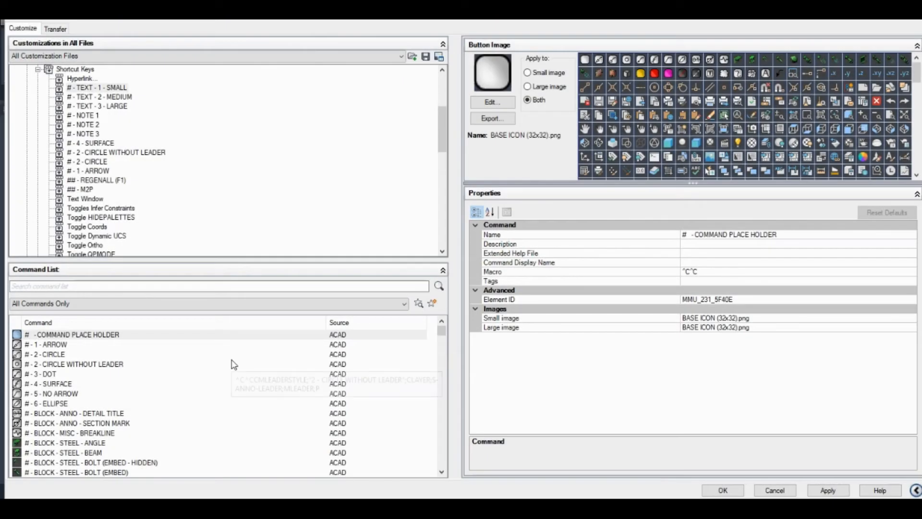
Duplicate the "# - COMMAND PLACE HOLDER" command in the customization editor's command list.
left_click(106, 333)
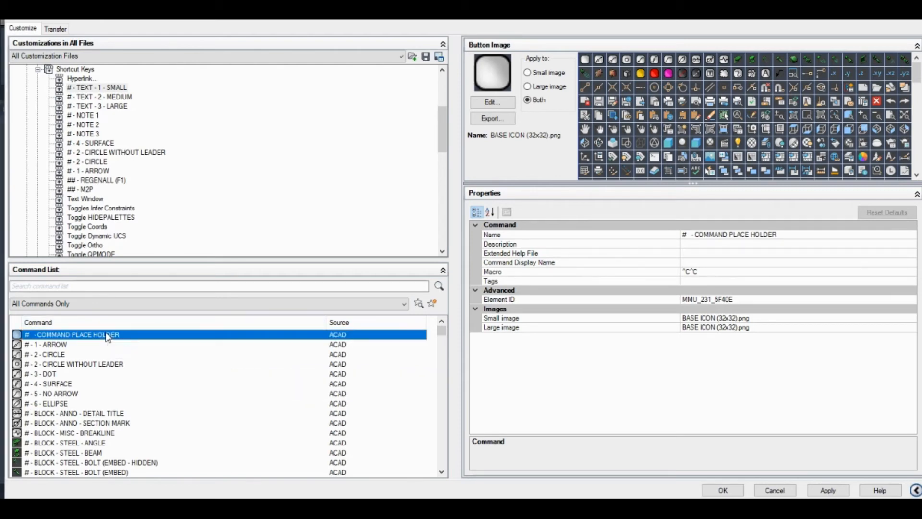
right_click(106, 335)
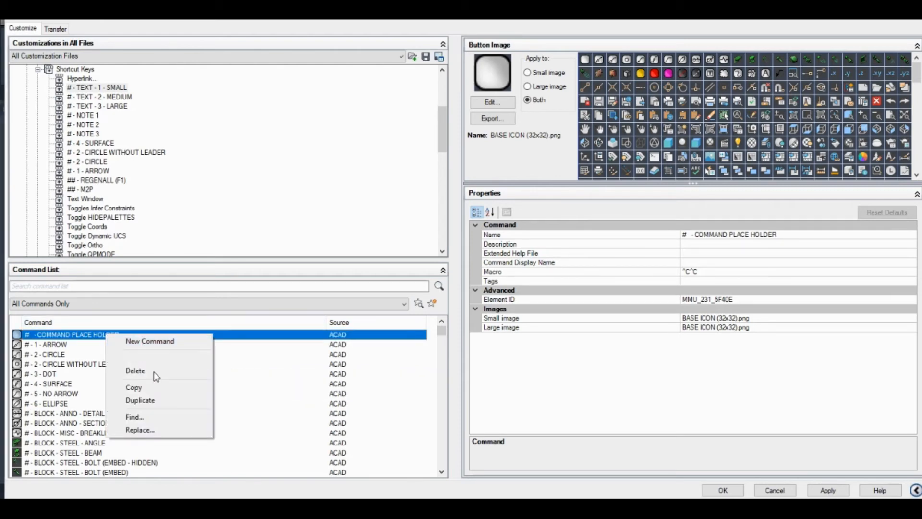
left_click(162, 400)
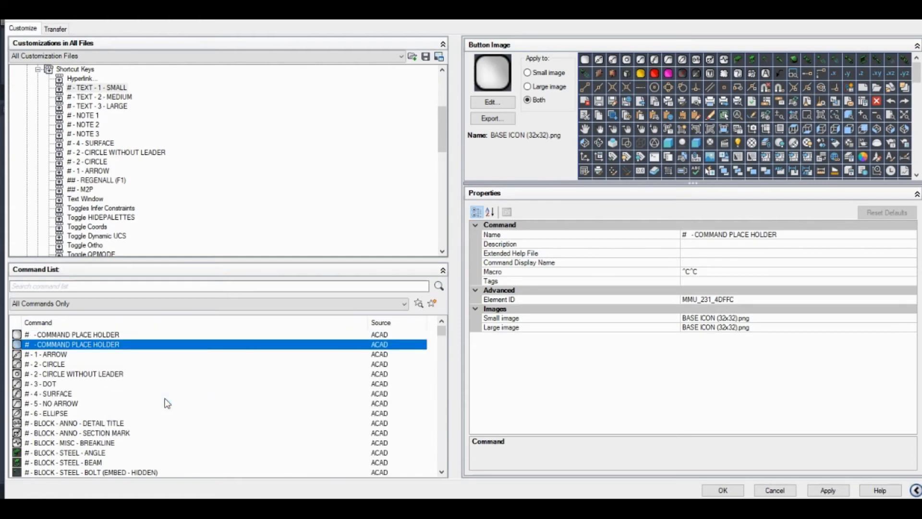
Rename the duplicated placeholder command as "## - NEAREST SNAP OVERRIDE (F2)".
left_click(96, 344)
left_click_drag(116, 343, 3, 342)
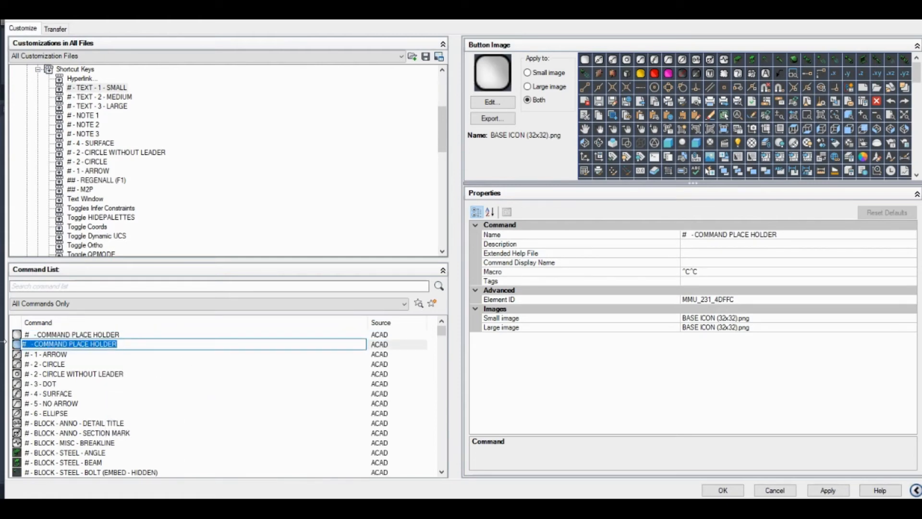
type("#")
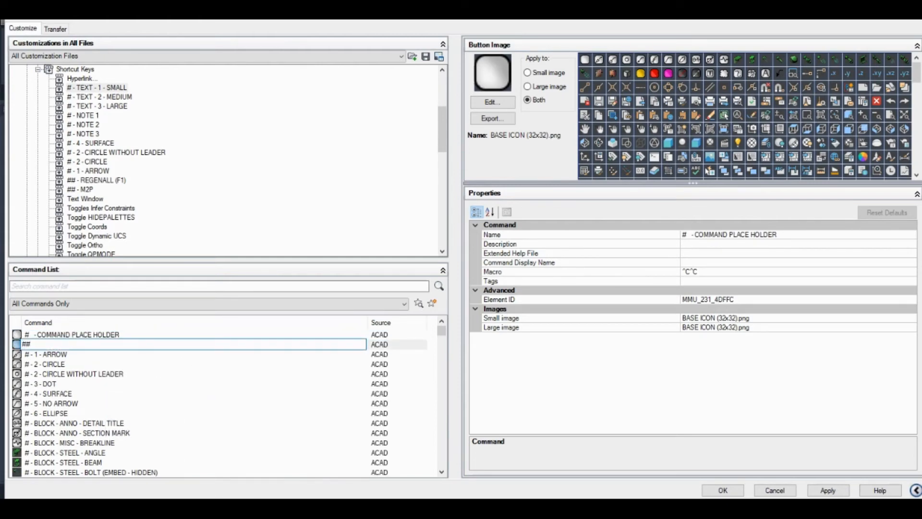
type("# - NEAREST SNAP OVERRIDE (F2")
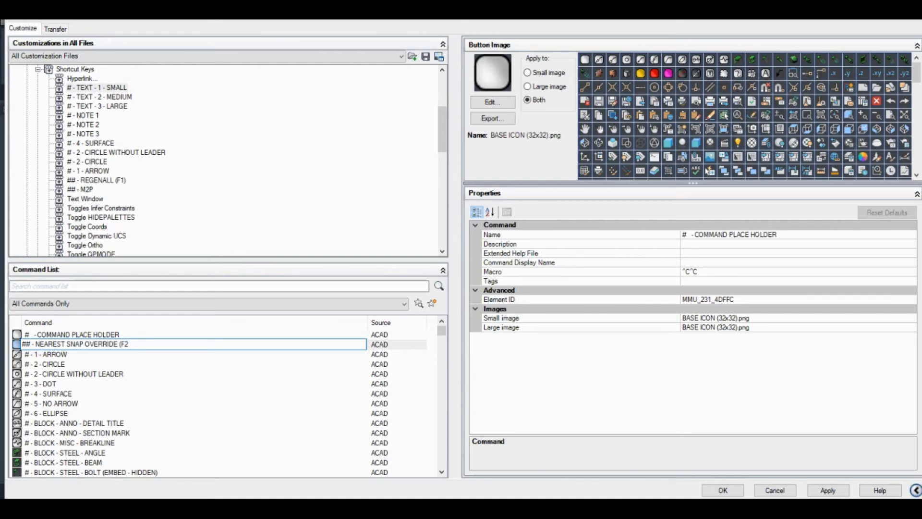
type(")")
Replace the macro of the "## - NEAREST SNAP OVERRIDE (F2)" command with "NEA;".
left_click(711, 272)
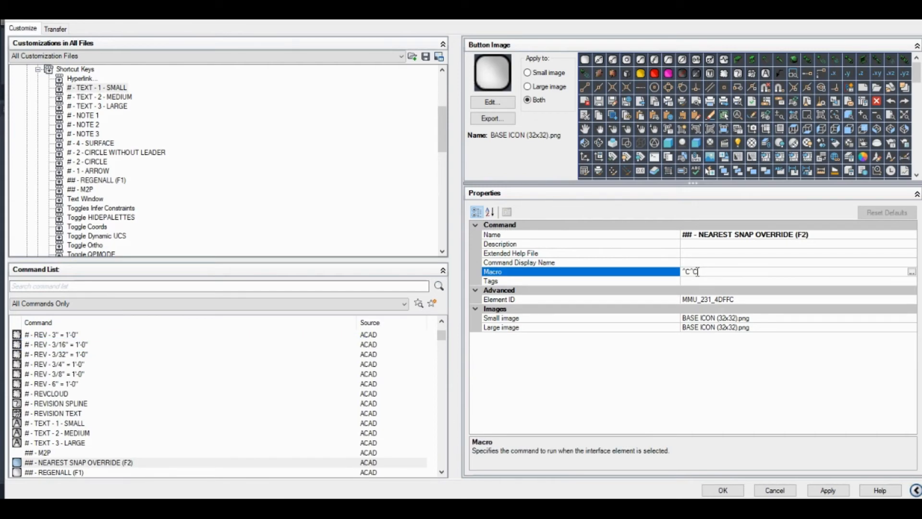
left_click_drag(696, 272, 685, 273)
left_click(705, 273)
key("Delete")
type("NEA;")
Copy the "## - NEAREST SNAP OVERRIDE (F2)" command into the Shortcut Keys group of the keyboard shortcuts.
left_click(72, 463)
right_click(66, 465)
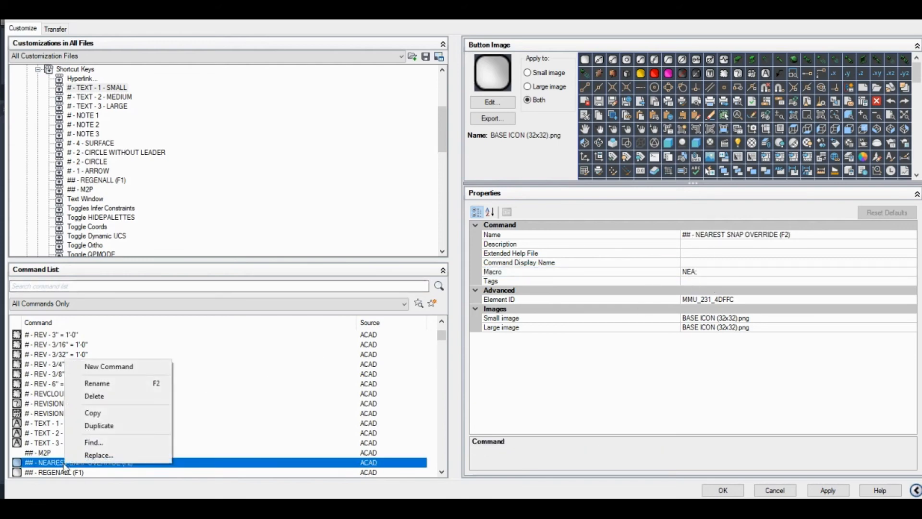
left_click(120, 414)
left_click(76, 70)
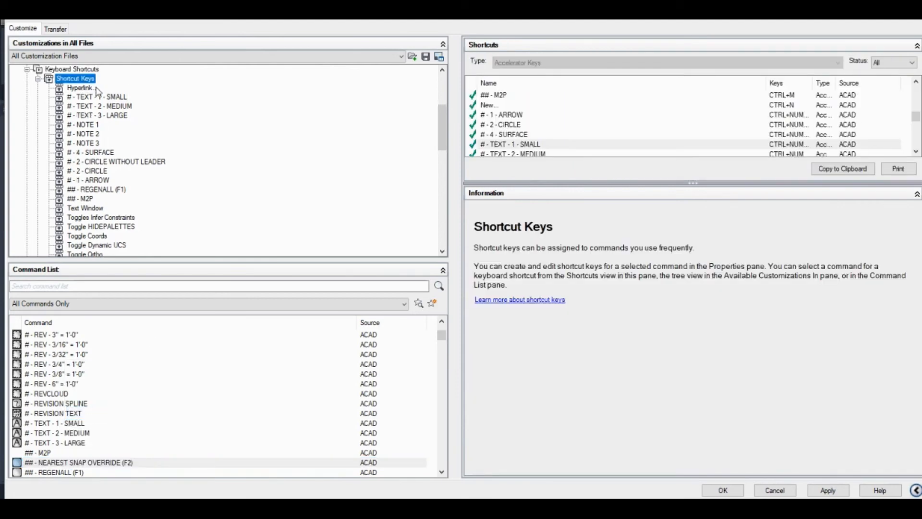
right_click(83, 82)
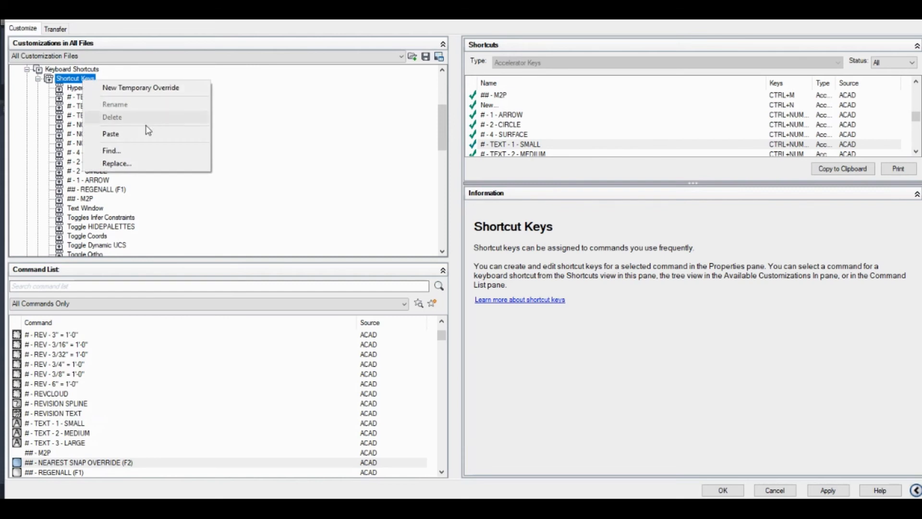
left_click(123, 134)
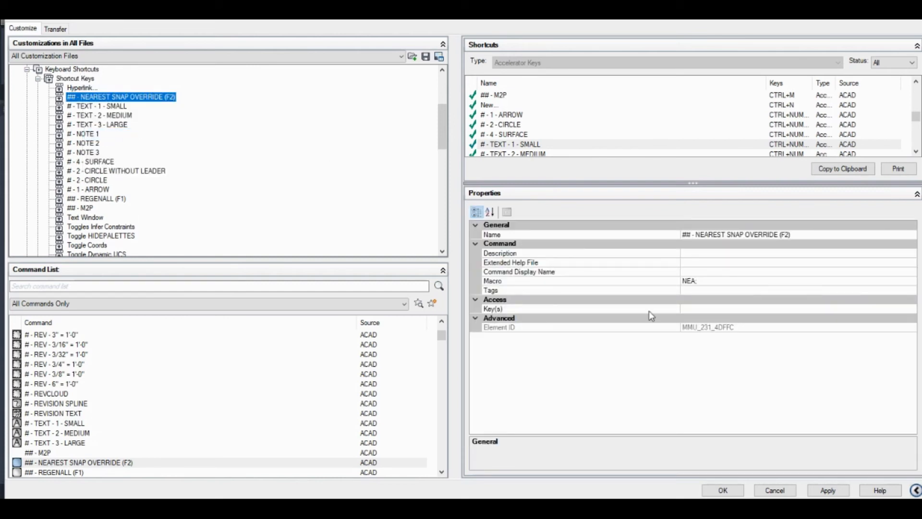
Assign F2 as the shortcut key of the nearest snap override, apply the customization and close the editor.
left_click(697, 310)
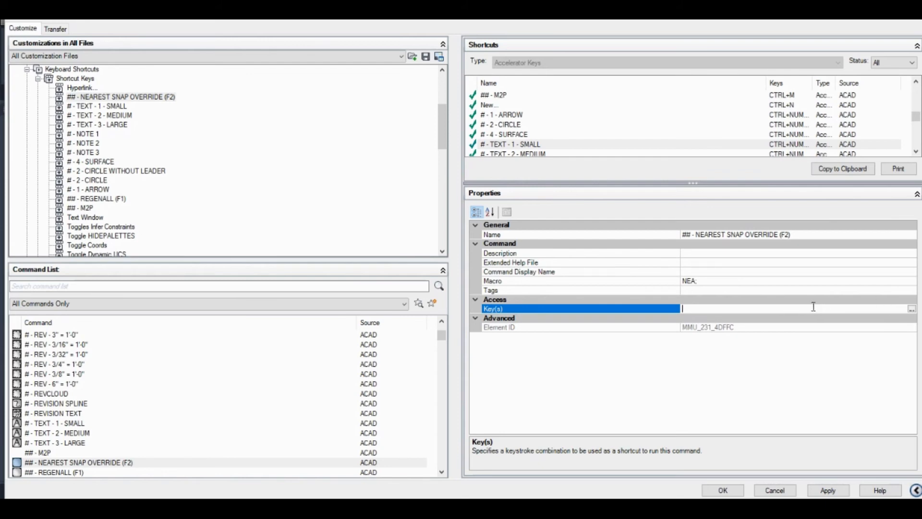
left_click(911, 309)
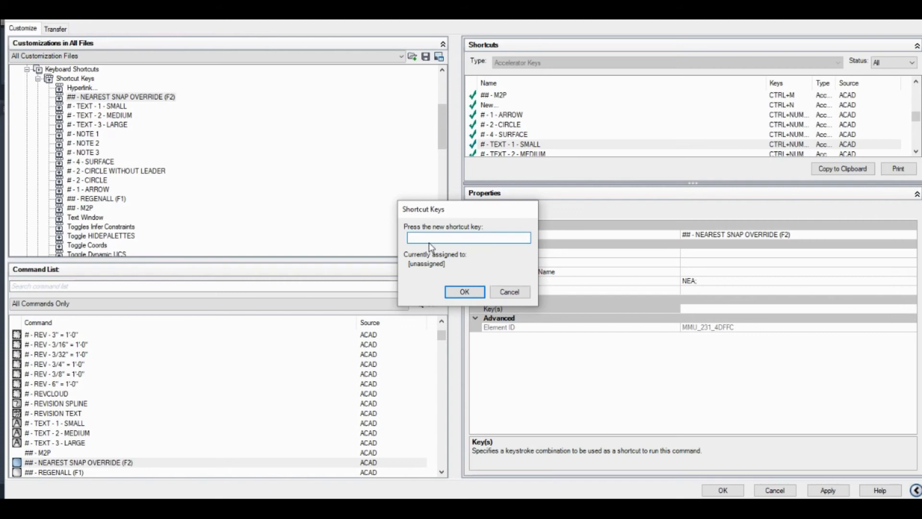
key("F2")
left_click(465, 292)
left_click(832, 490)
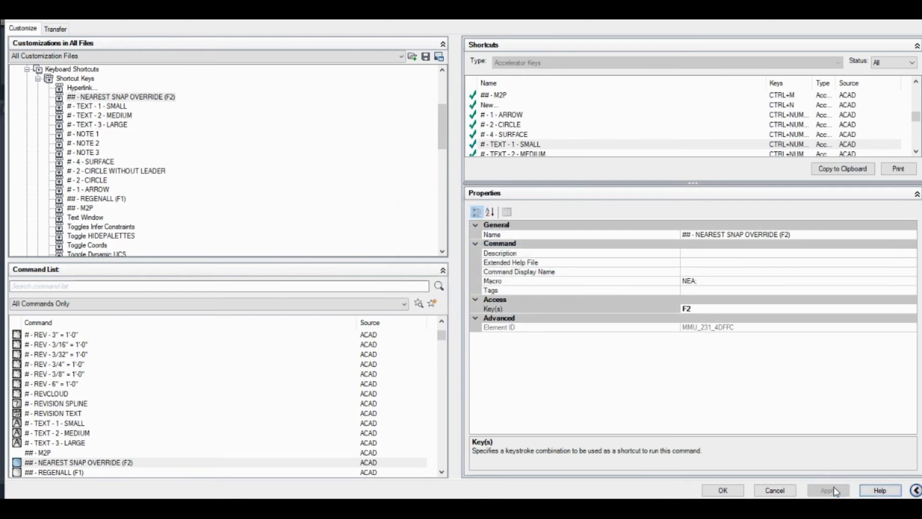
left_click(723, 490)
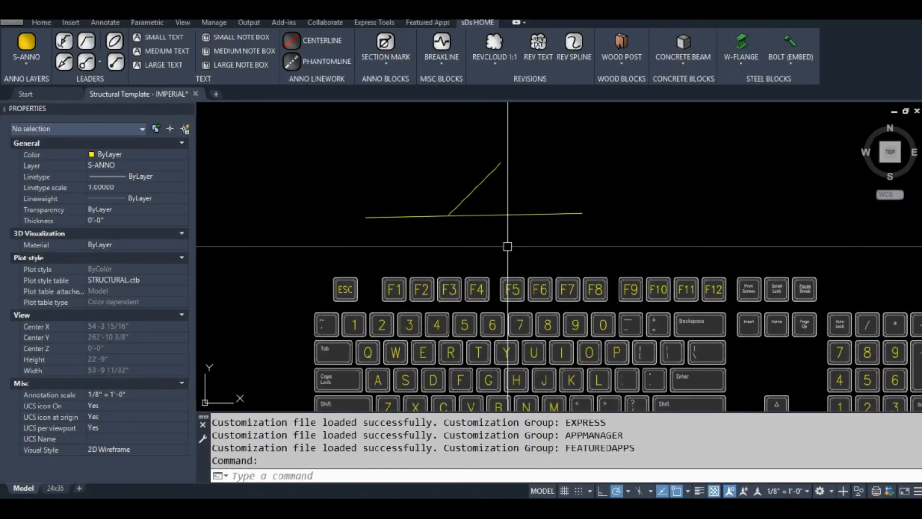
Draw a line from a point on the 45° line diagonally up to the left, using the Nearest (NEA) snap override.
type("l")
key("Return")
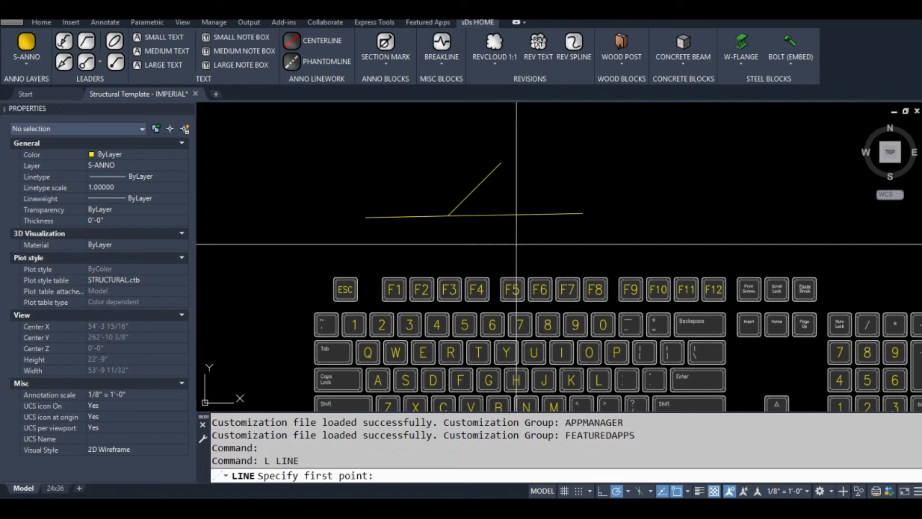
type("nea")
key("Return")
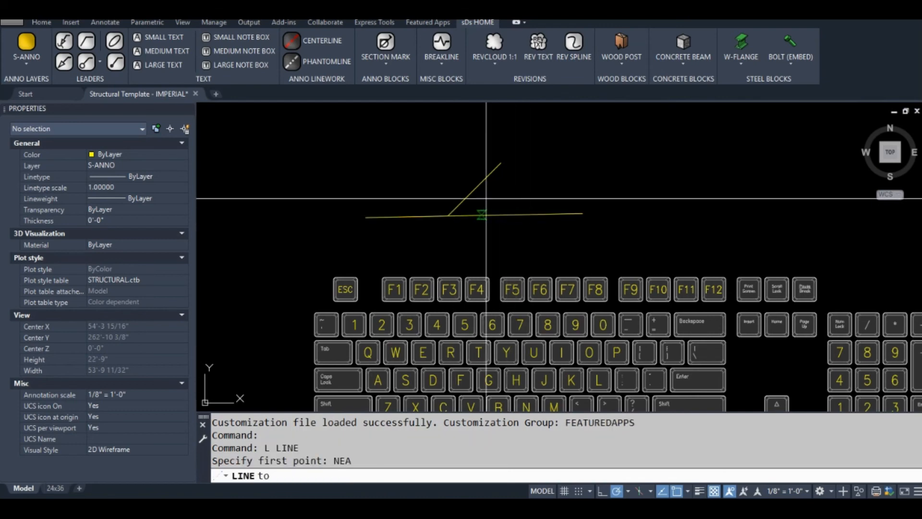
left_click(473, 191)
left_click(420, 139)
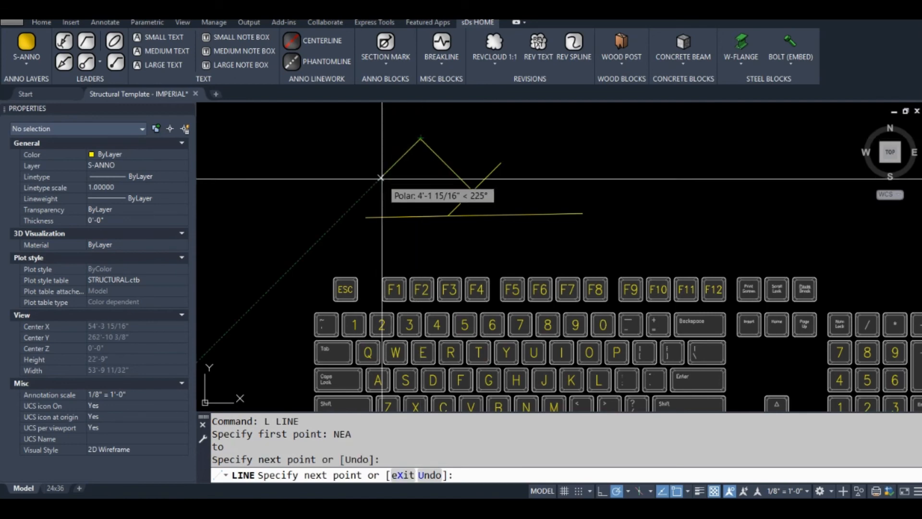
key("Return")
Draw a steep line up to the right from the right half of the horizontal line, using the Nearest (NEA) snap override.
key("Return")
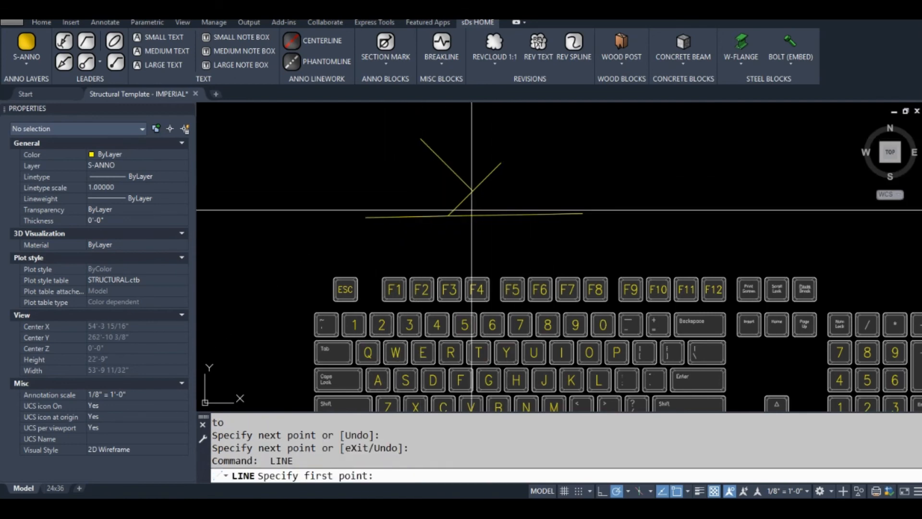
type("NEA")
key("Return")
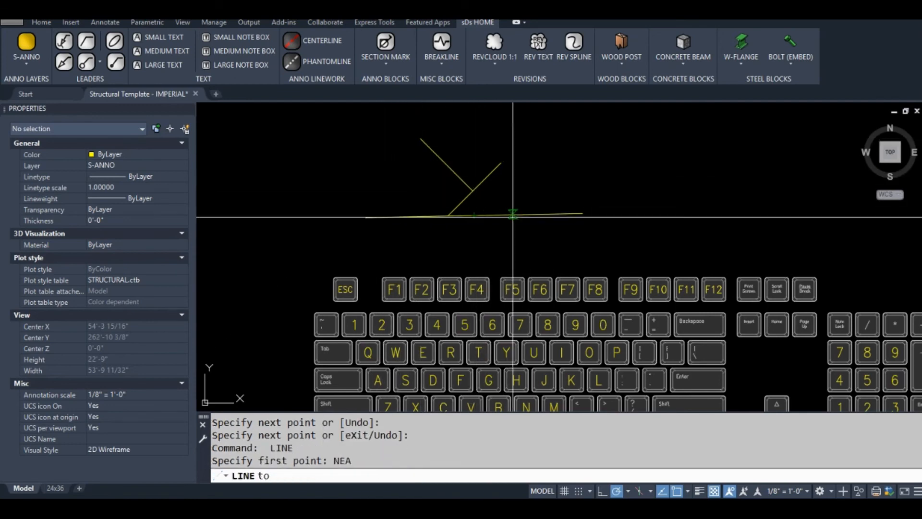
left_click(510, 210)
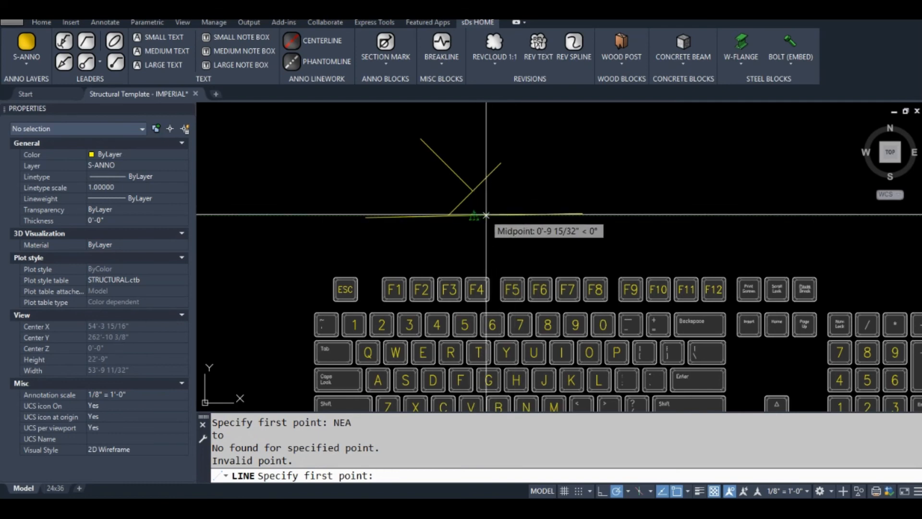
type("NEA")
key("Return")
left_click(508, 214)
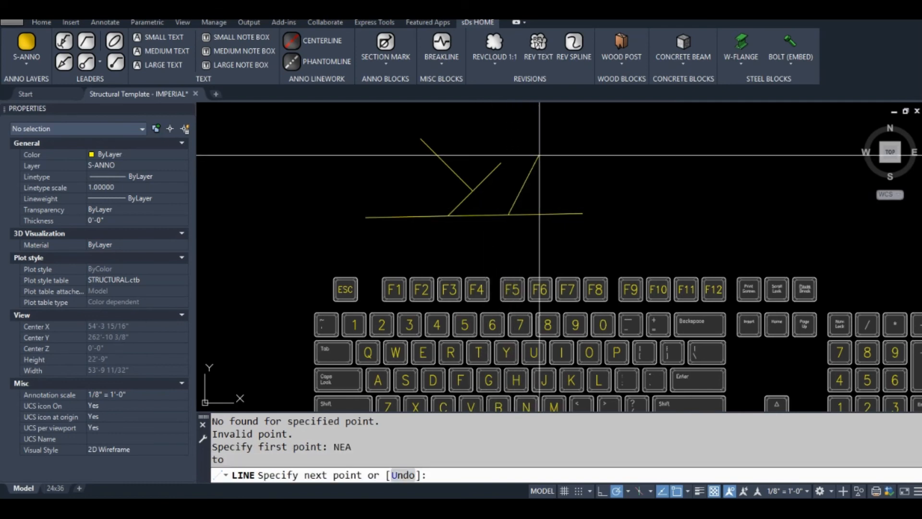
left_click(547, 149)
key("Return")
middle_click_drag(557, 157, 540, 191)
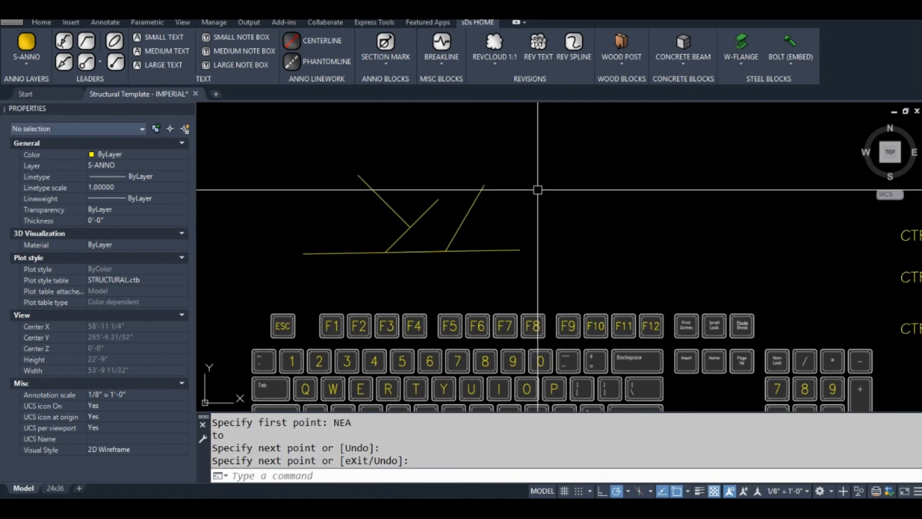
middle_click_drag(566, 236, 581, 237)
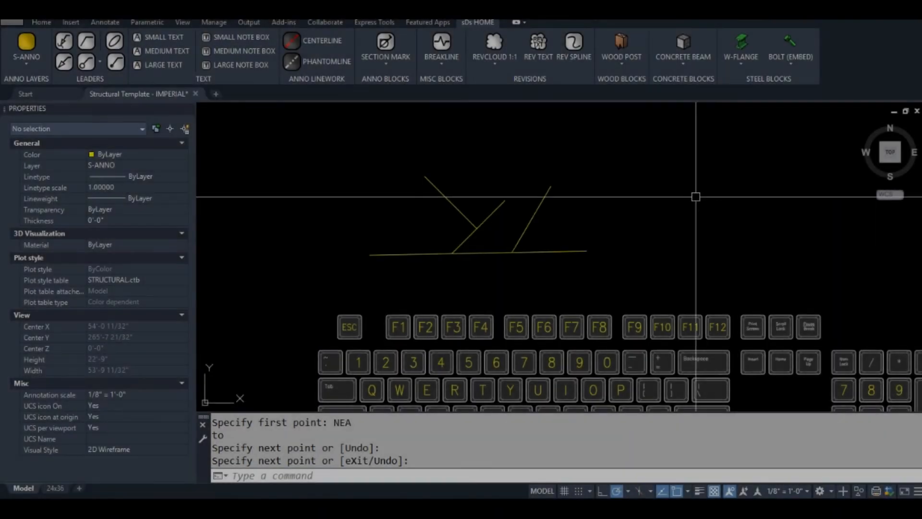
mouse_move(658, 239)
middle_mouse_down()
mouse_move(656, 179)
mouse_move(641, 178)
middle_mouse_up()
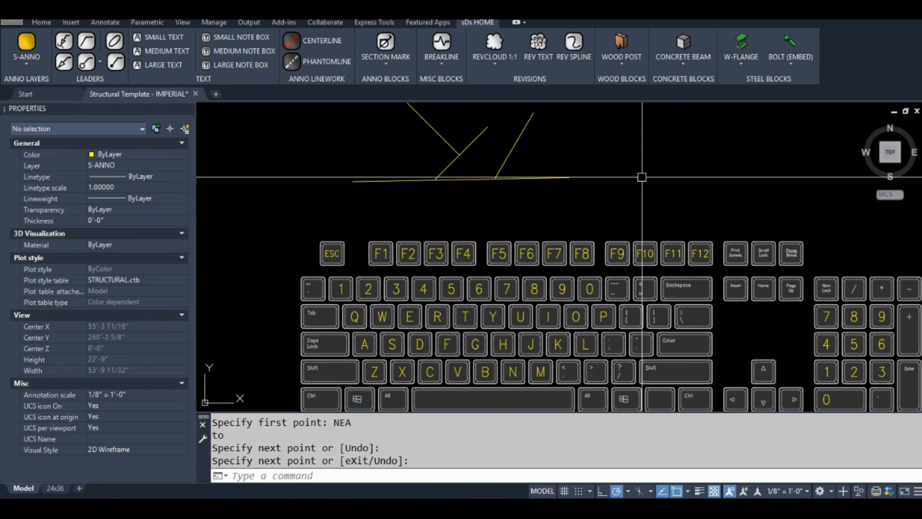
middle_click_drag(703, 203, 597, 140)
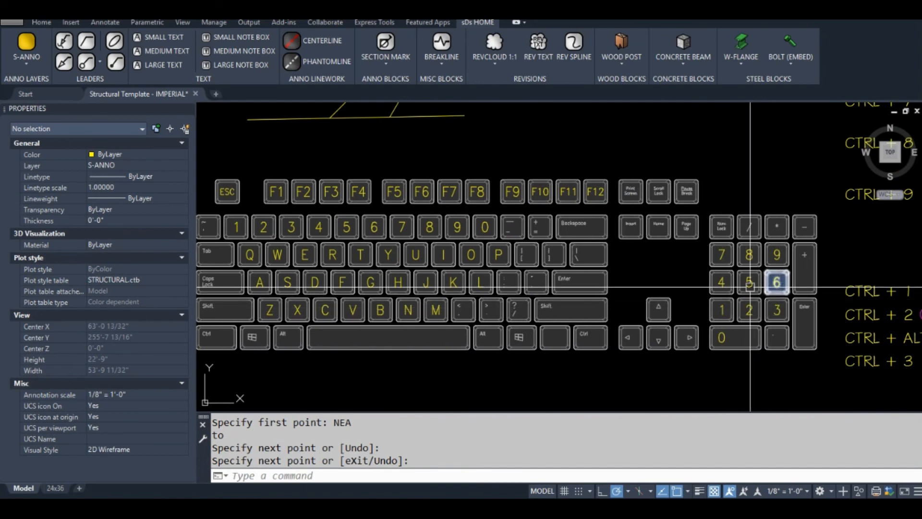
middle_click_drag(624, 153, 735, 161)
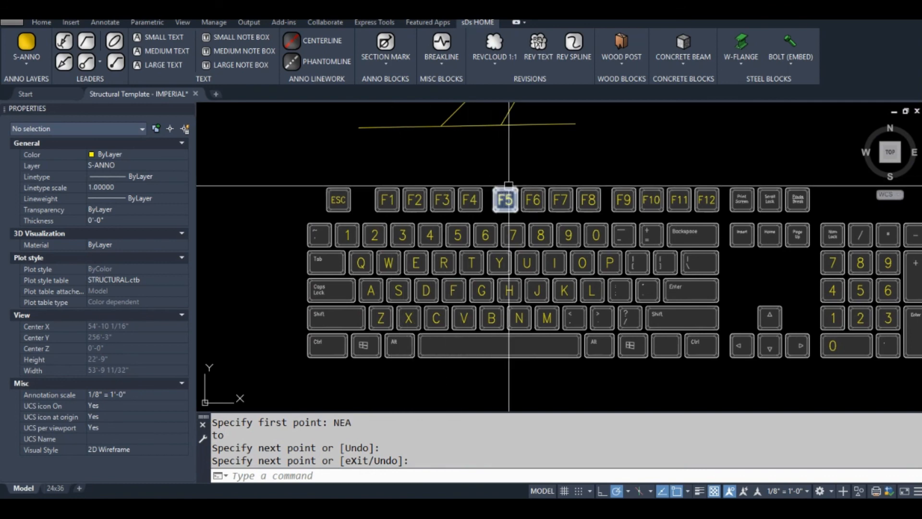
middle_click_drag(530, 181, 510, 187)
middle_click_drag(535, 158, 509, 180)
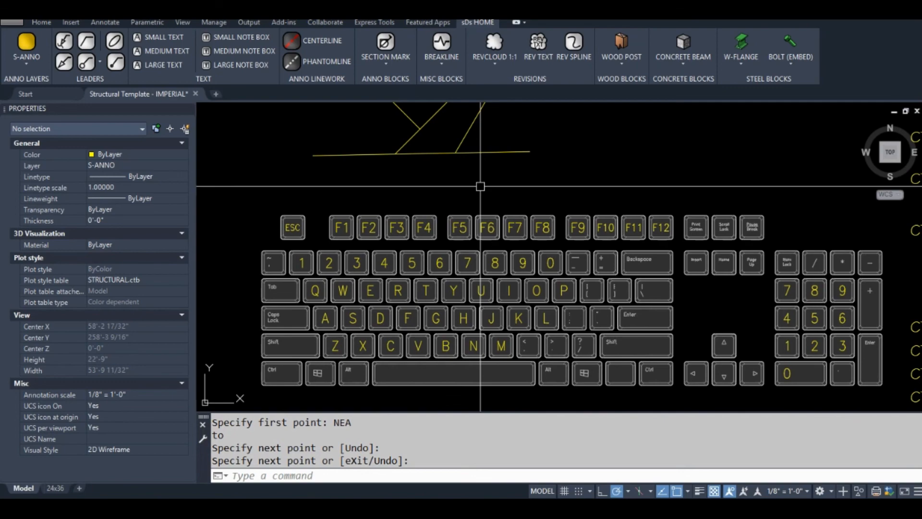
middle_click_drag(481, 186, 423, 192)
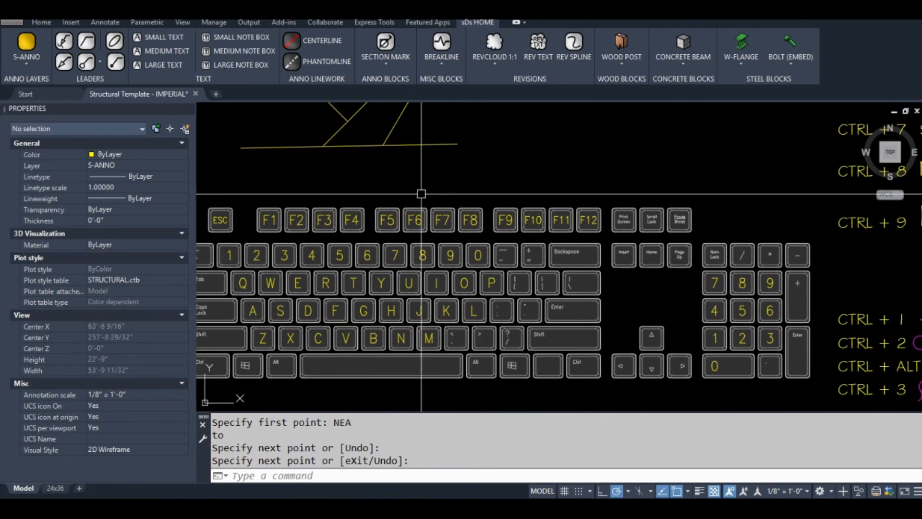